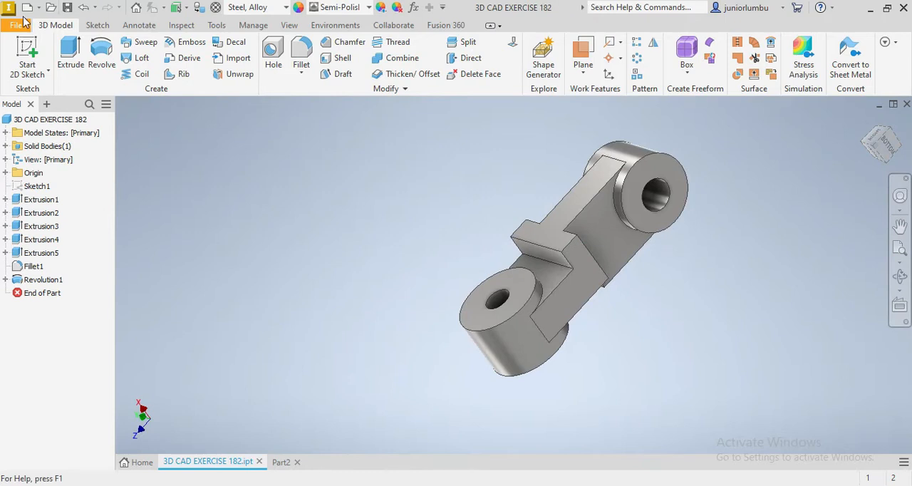
Create a new part from the metric Standard (DIN).ipt template
click(16, 25)
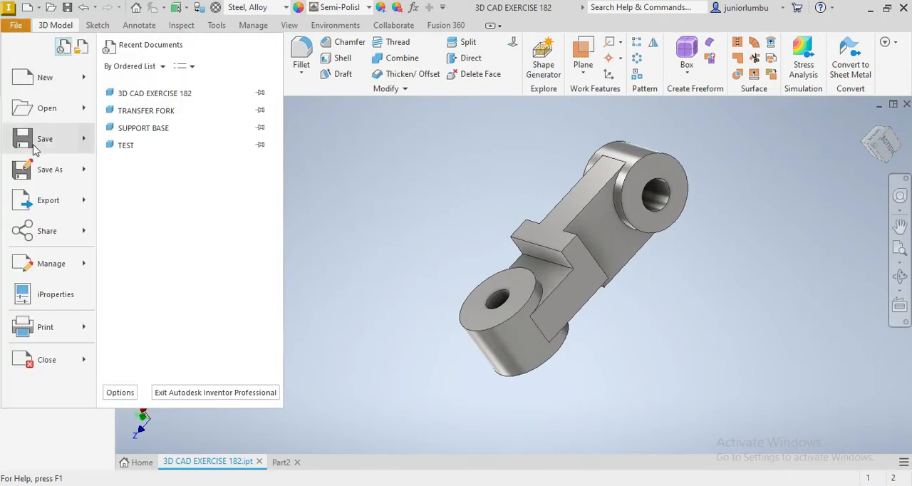
mouse_move(56, 80)
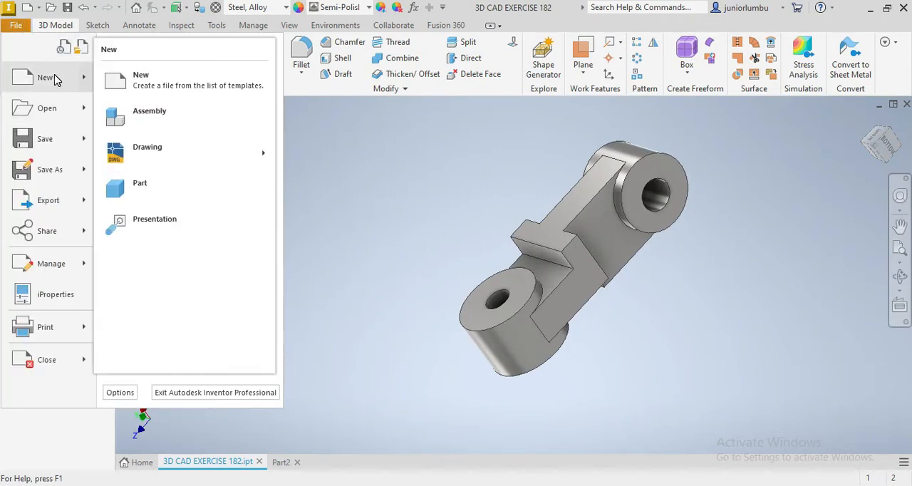
click(139, 82)
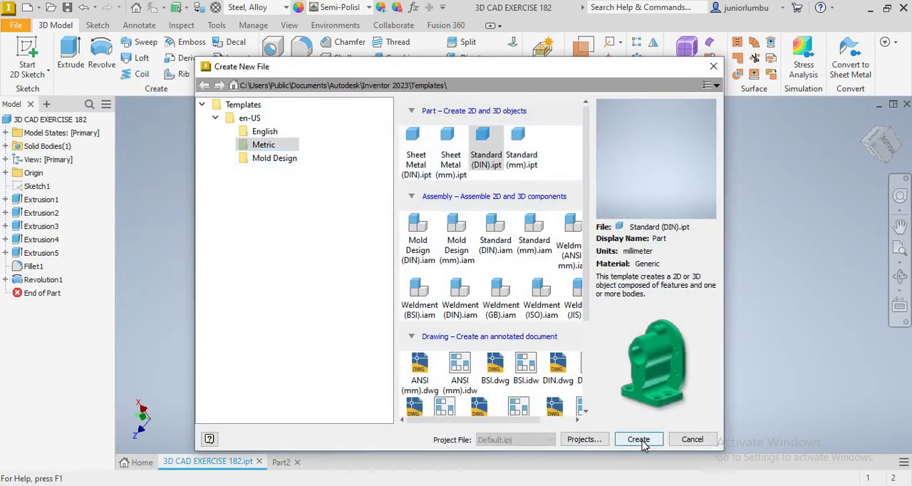
click(639, 439)
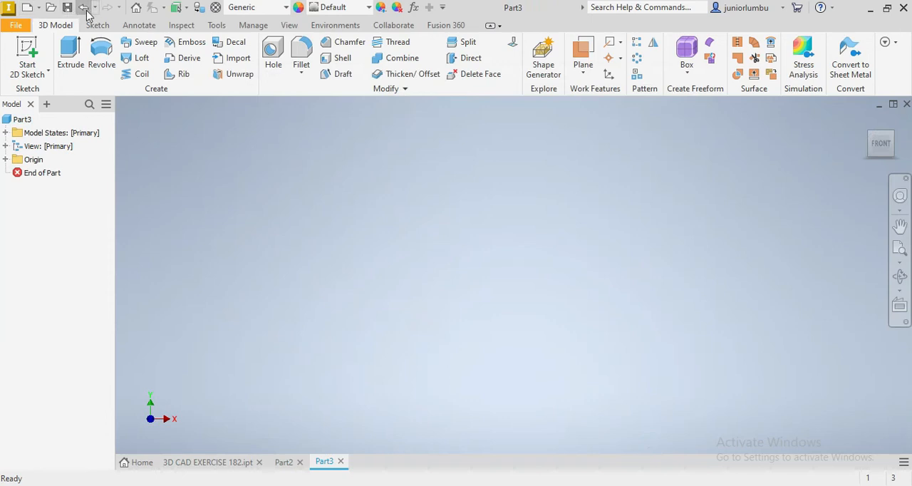
Start a sketch on the YZ plane and draw two concentric circles on the horizontal axis, the outer about 13.6 mm in diameter
click(98, 25)
click(106, 52)
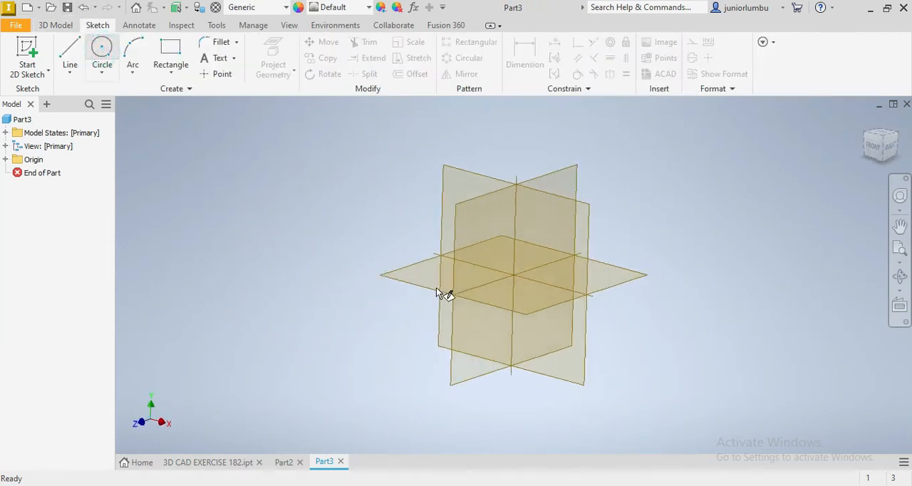
click(449, 246)
click(278, 274)
click(295, 206)
click(281, 275)
click(279, 240)
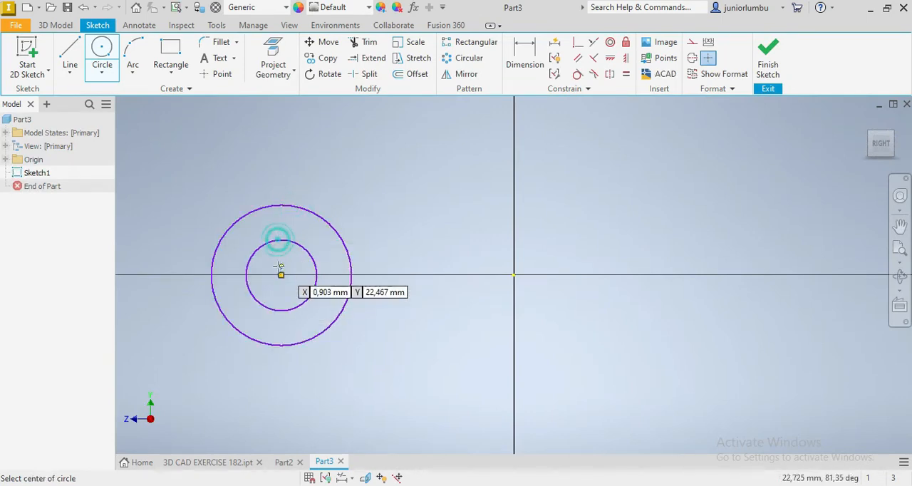
Draw a rectangle about 13.6 mm high from the outer circle's vertical diameter, extending towards the origin
click(171, 49)
click(280, 205)
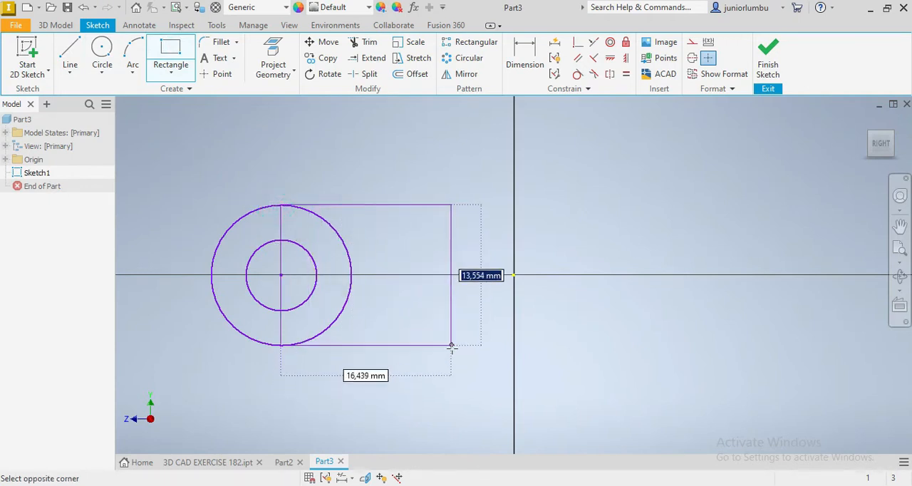
click(475, 346)
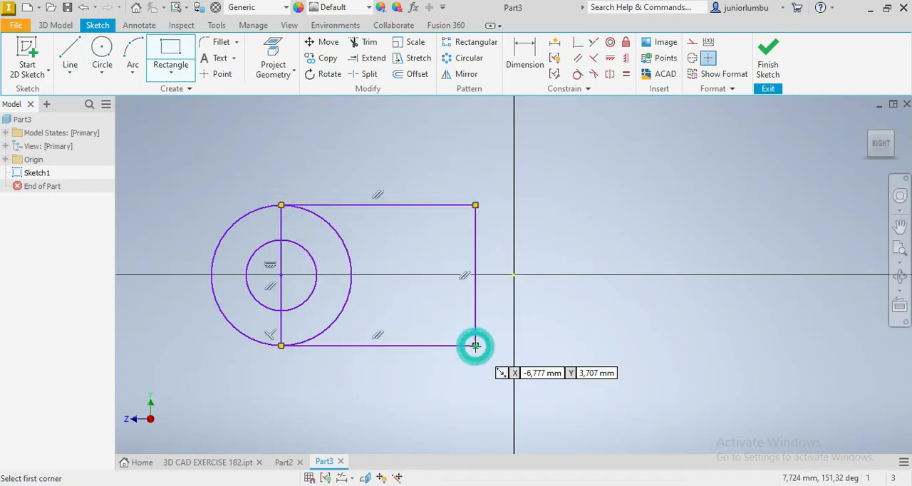
Draw a narrow full-height rectangle inside the large rectangle's free end and a smaller rectangle projecting from that end past the origin
click(429, 205)
click(475, 346)
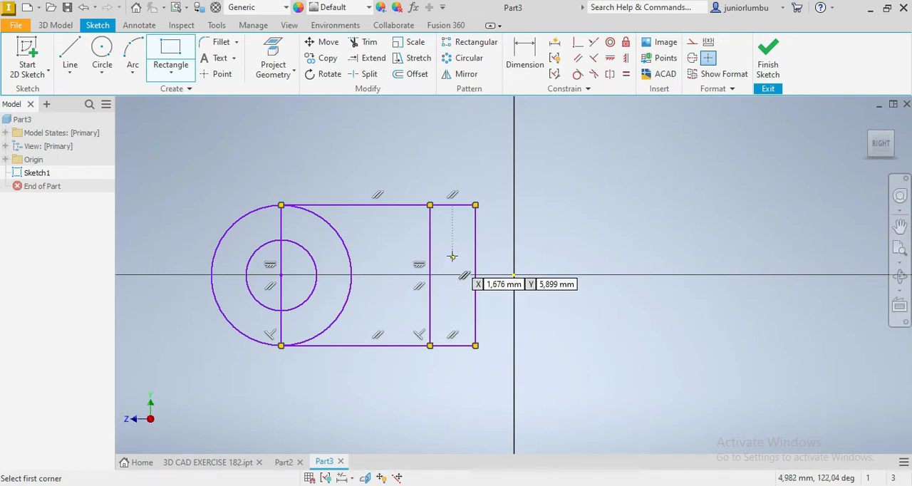
click(475, 240)
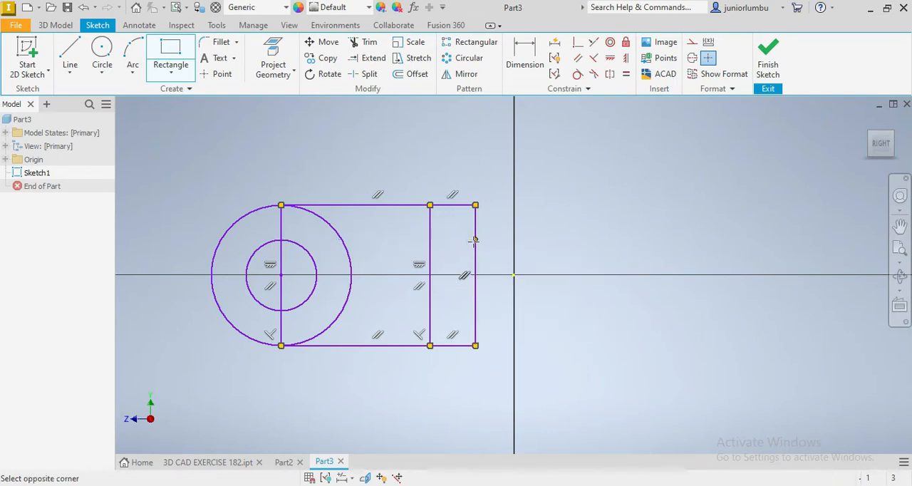
click(625, 314)
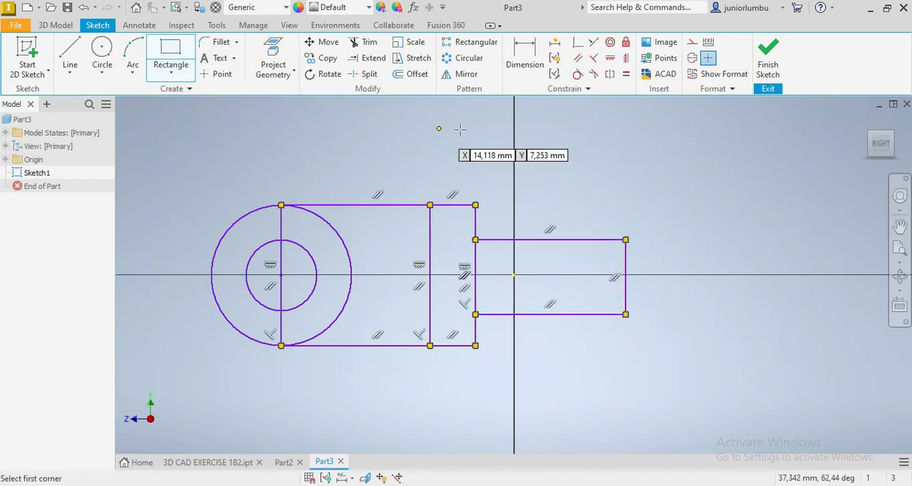
Dimension the outer circle's diameter as 65 mm
click(525, 56)
click(256, 213)
click(282, 163)
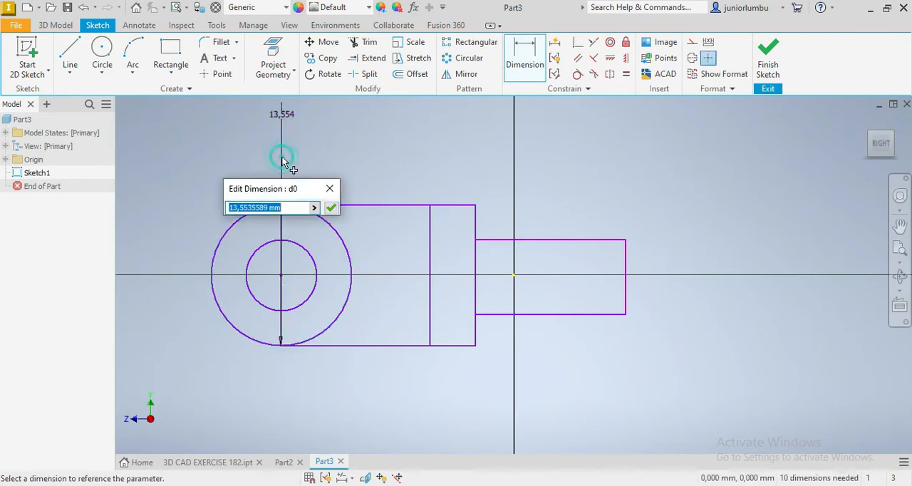
text(65)
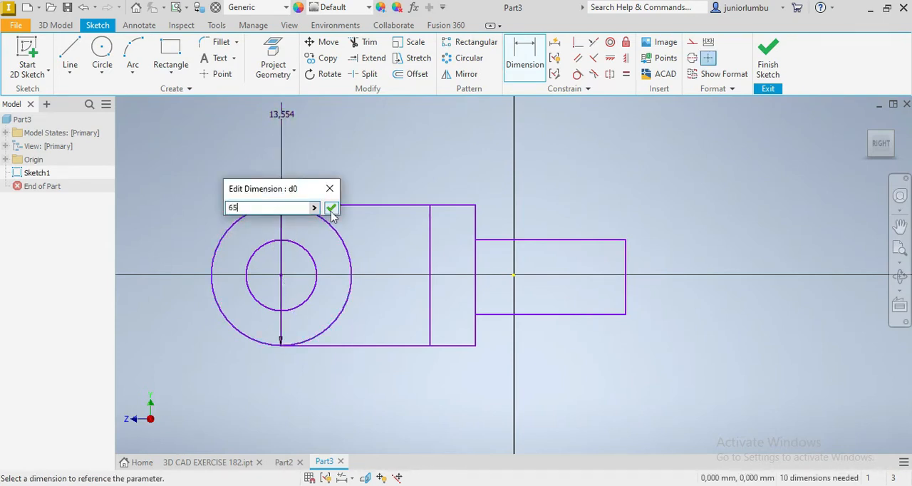
click(331, 208)
Dimension the inner circle's diameter as 20 mm
scroll(263, 280, up, 5)
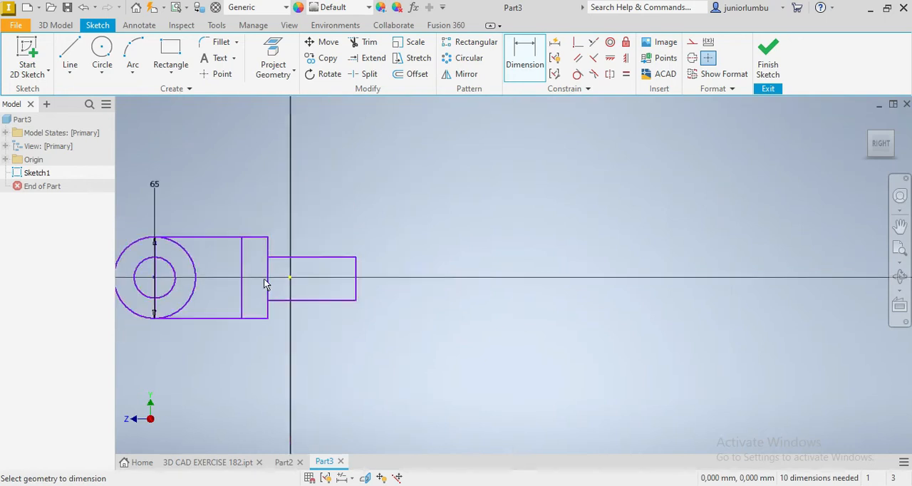
scroll(148, 288, down, 5)
scroll(177, 300, up, 2)
scroll(171, 284, down, 3)
click(332, 249)
click(277, 183)
text(20)
key(Return)
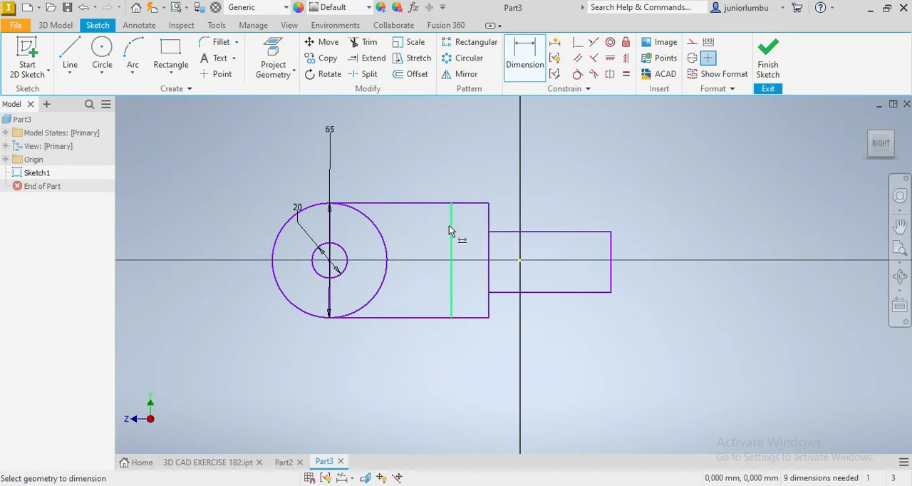
Add a 65 mm height dimension to the large rectangle's end edge
click(490, 217)
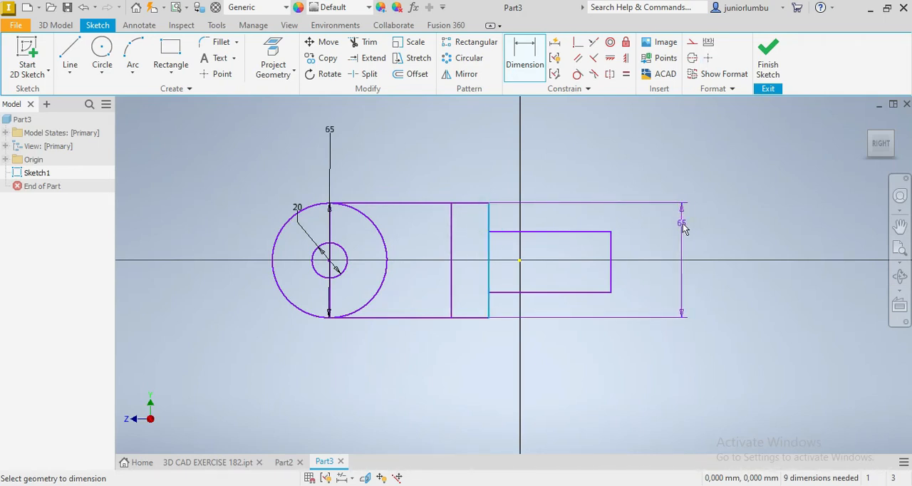
click(681, 223)
click(729, 274)
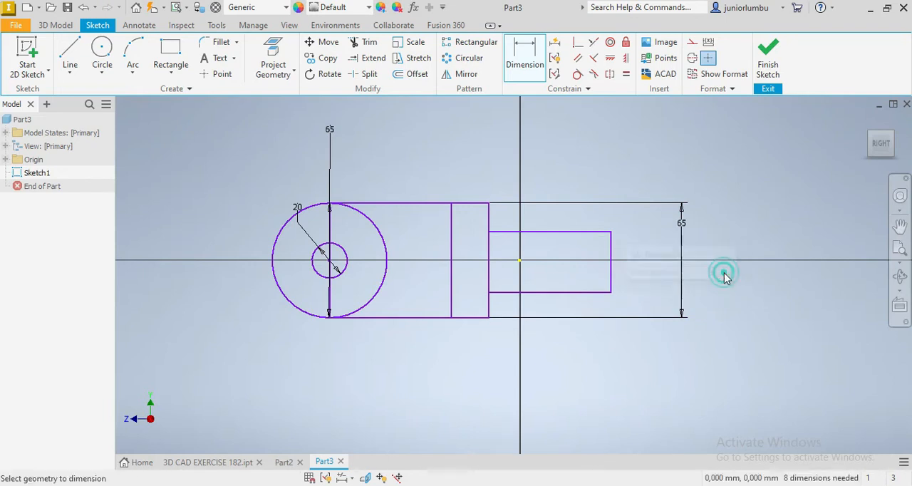
Set the width of the narrow rectangle to 18 mm
click(450, 228)
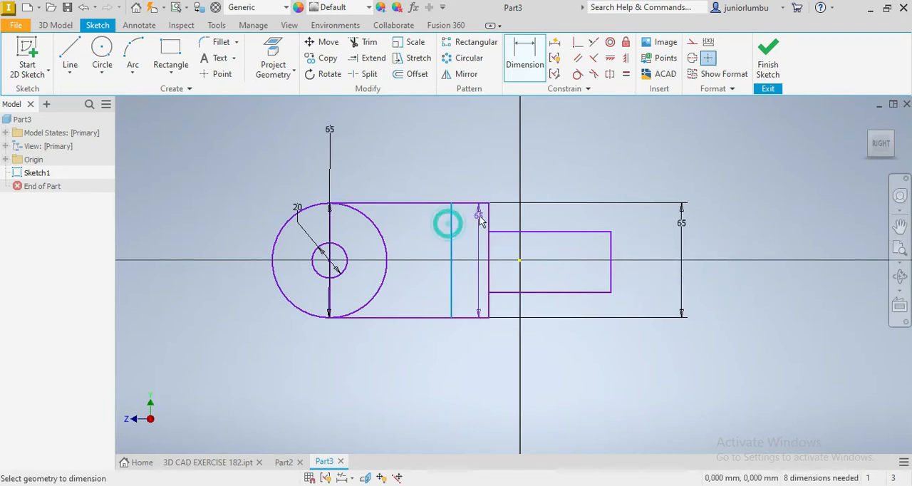
click(489, 226)
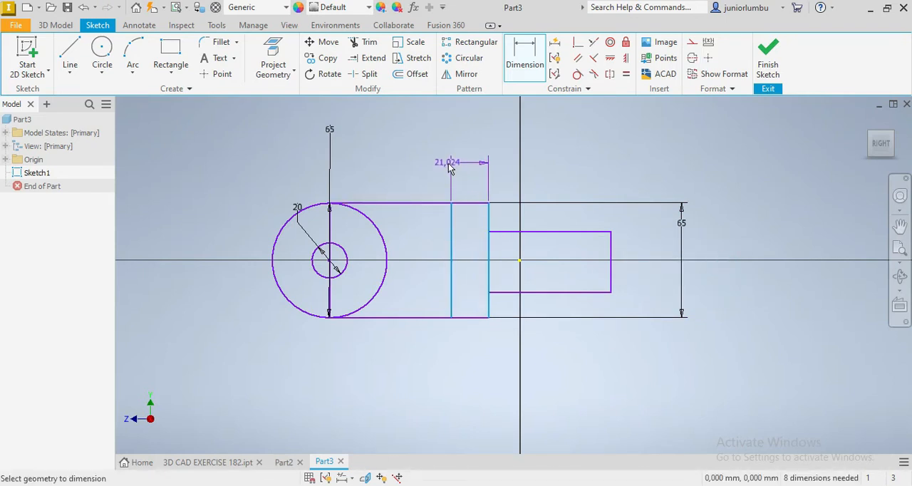
click(448, 164)
text(1)
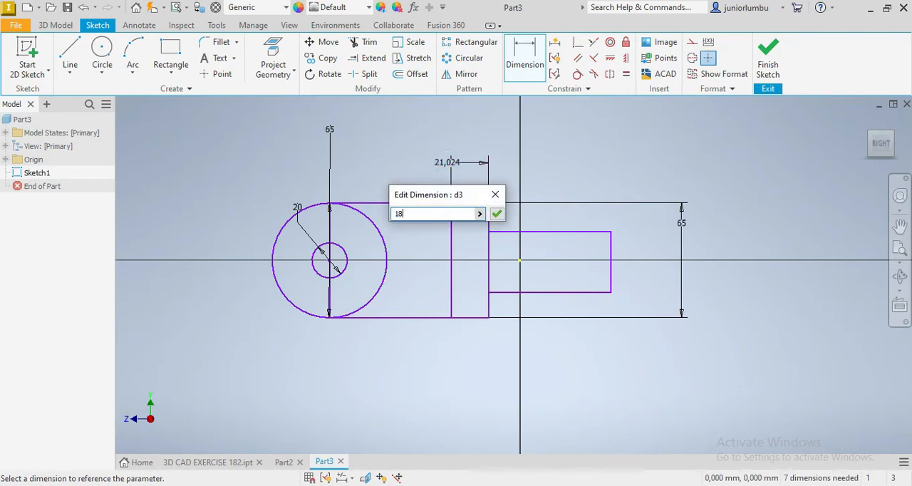
text(8)
key(Return)
Add a 32.5 mm vertical dimension between the circles' centre and the large rectangle's upper edge
scroll(388, 273, down, 3)
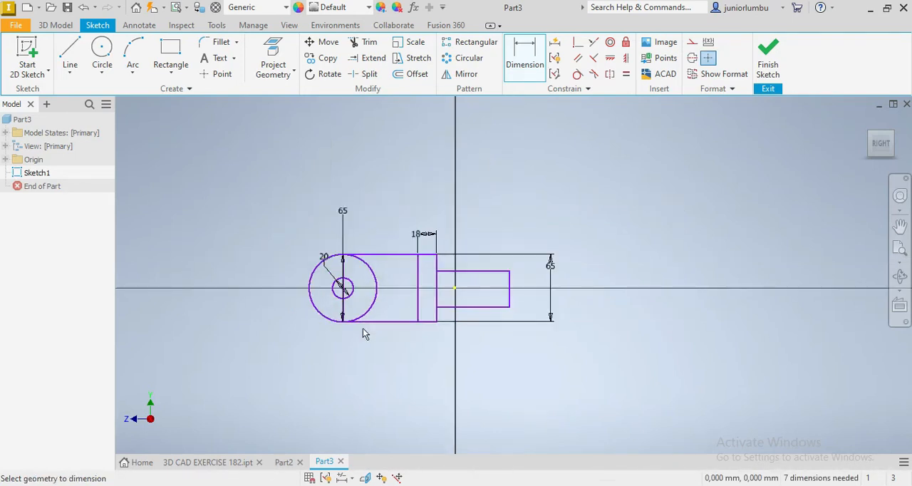
scroll(363, 328, up, 4)
click(414, 188)
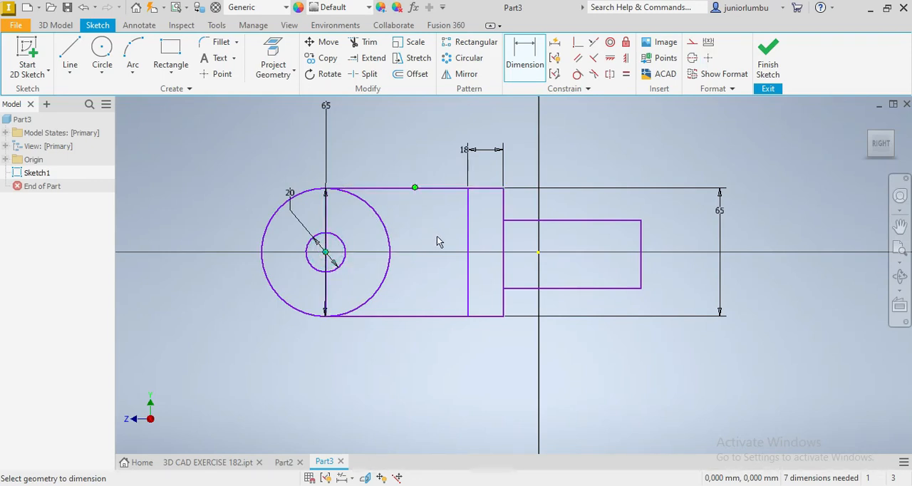
click(428, 188)
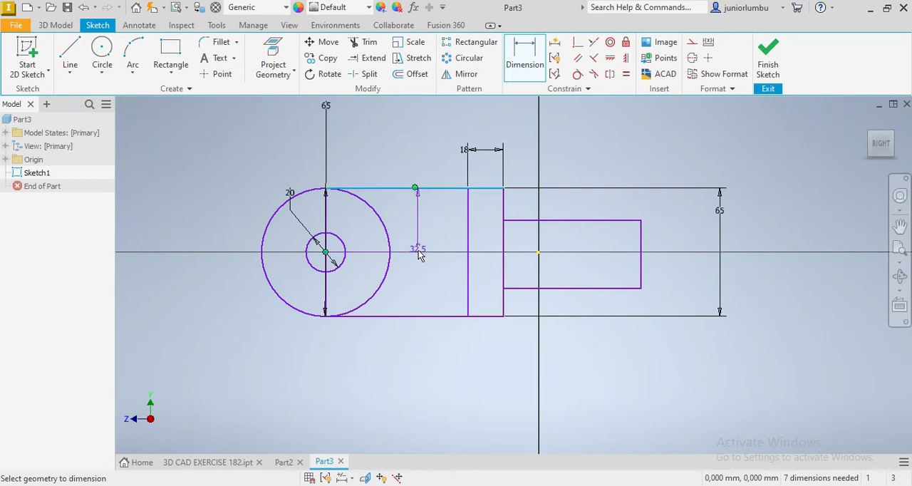
click(442, 233)
click(494, 283)
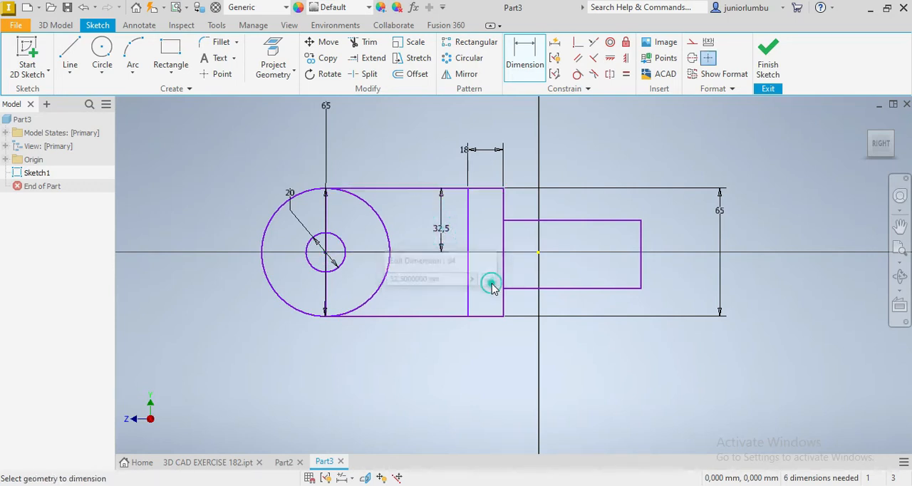
Set the horizontal distance from the circles' centre to the far end of the small rectangle to 140 mm
scroll(485, 320, down, 5)
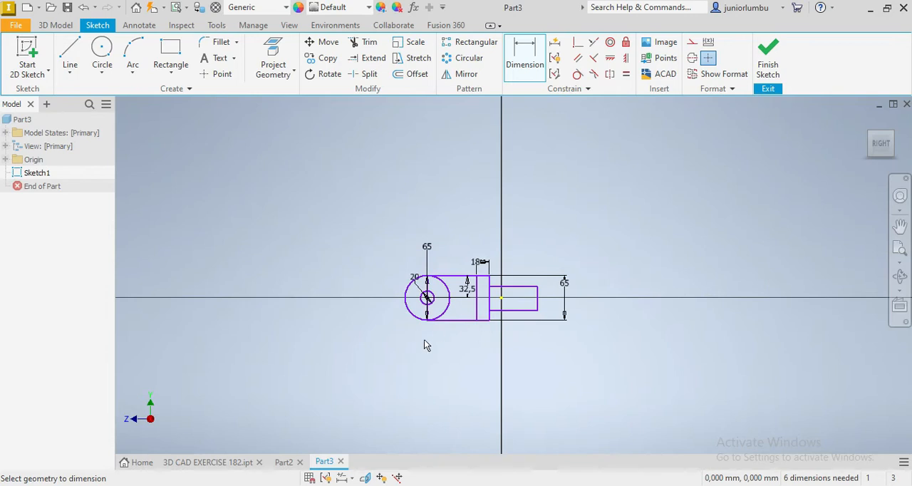
scroll(443, 324, up, 5)
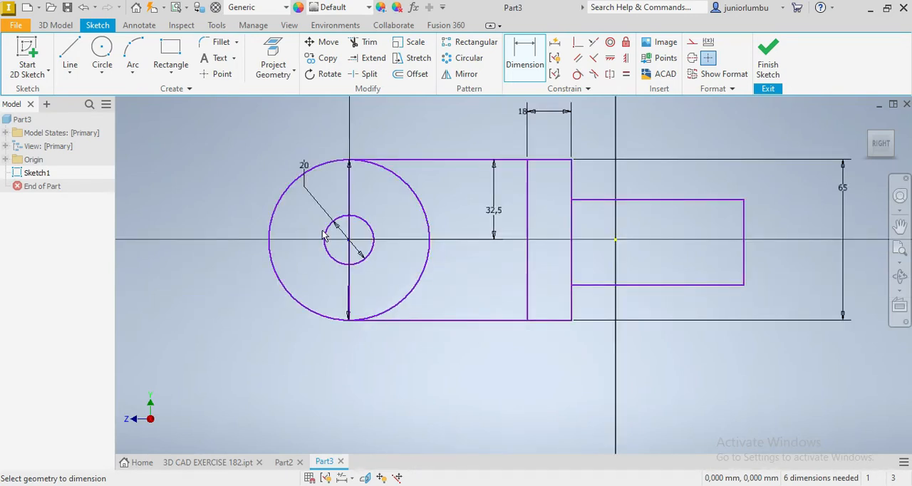
click(743, 267)
click(669, 375)
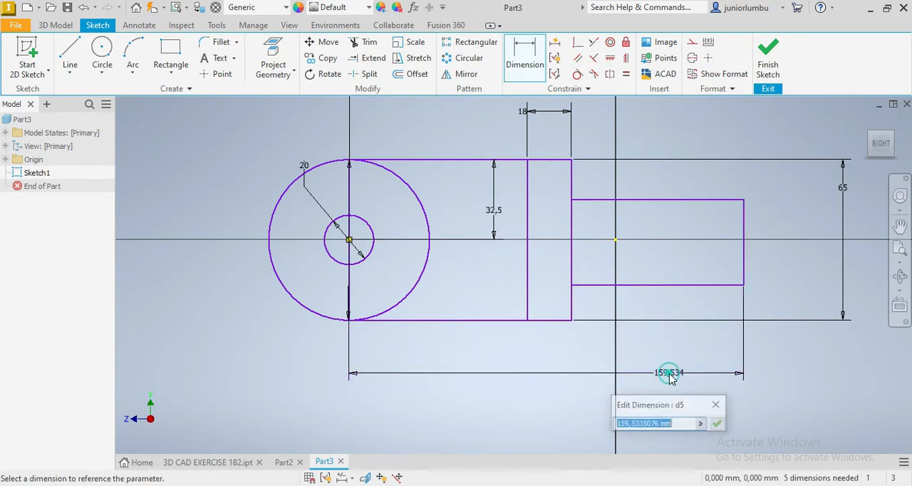
text(140)
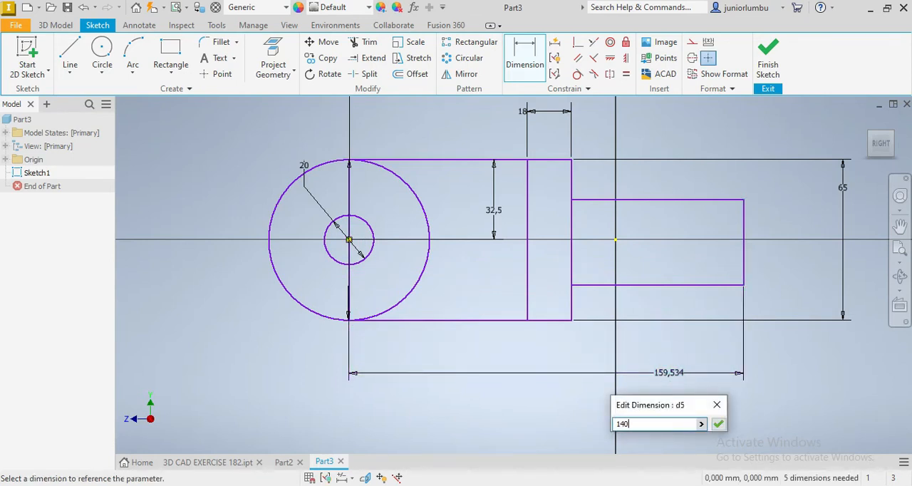
click(718, 425)
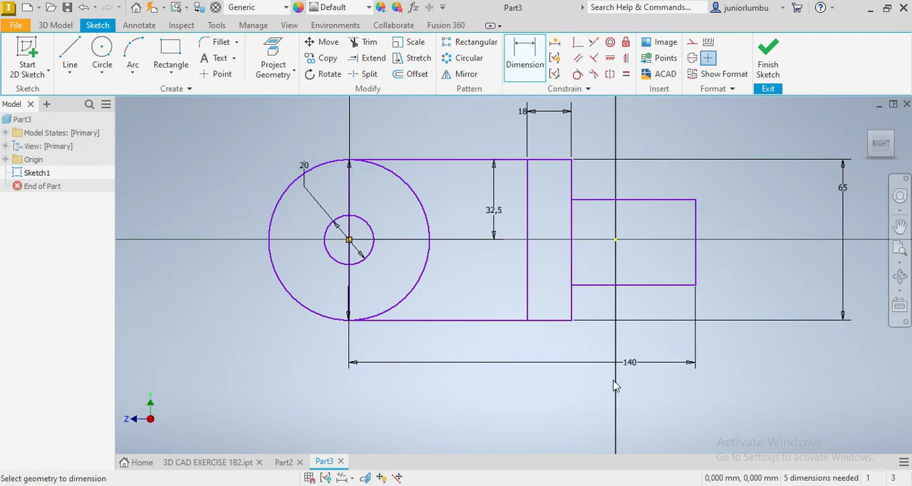
Set the height of the small projecting rectangle to 30 mm
scroll(602, 383, down, 4)
scroll(592, 410, up, 3)
click(675, 245)
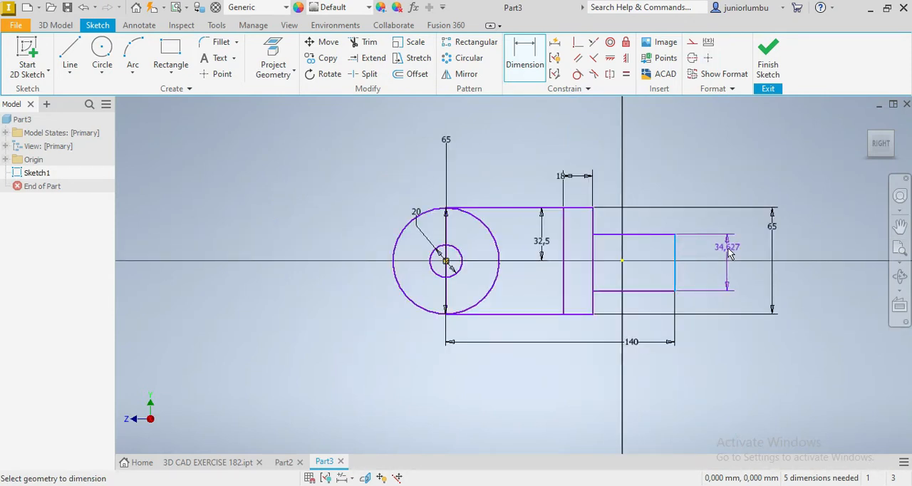
click(729, 253)
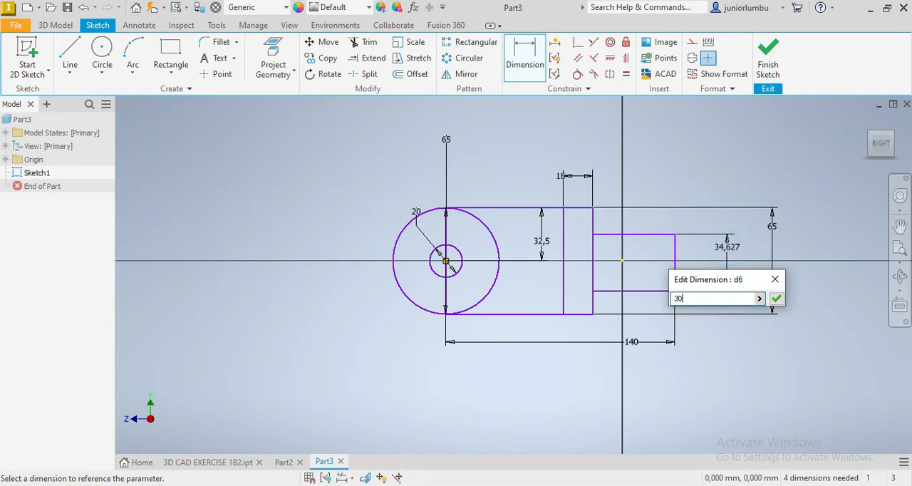
key(Return)
Set the vertical distance from the small rectangle's upper edge to the origin to 15 mm
click(649, 243)
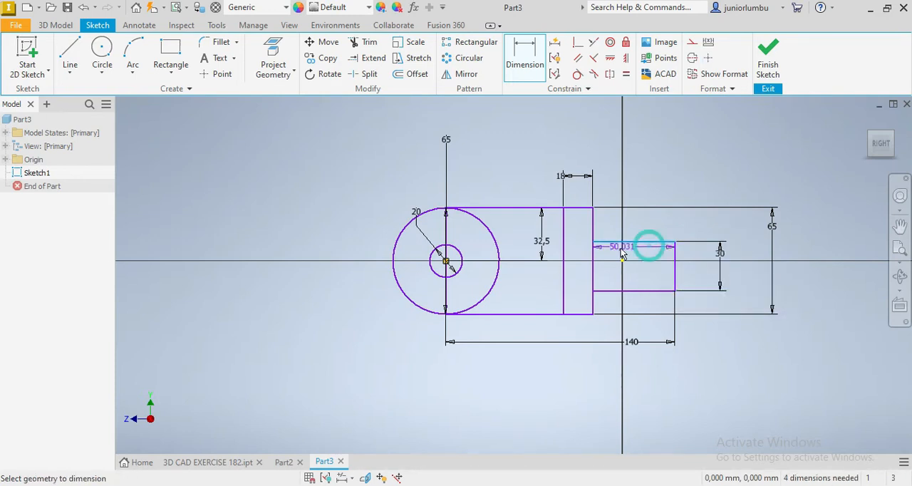
click(622, 261)
click(812, 276)
text(15)
key(Return)
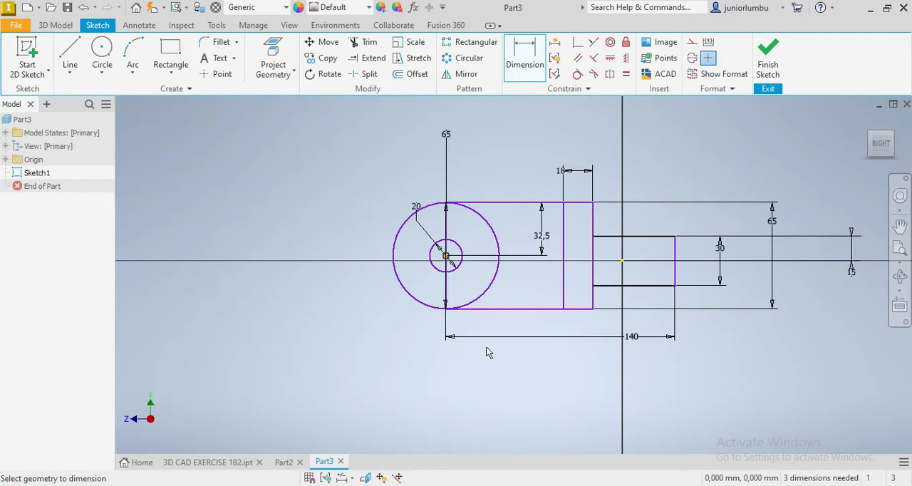
Set the vertical distance from the large rectangle's upper edge to the origin to 32.5 mm
click(506, 204)
click(622, 261)
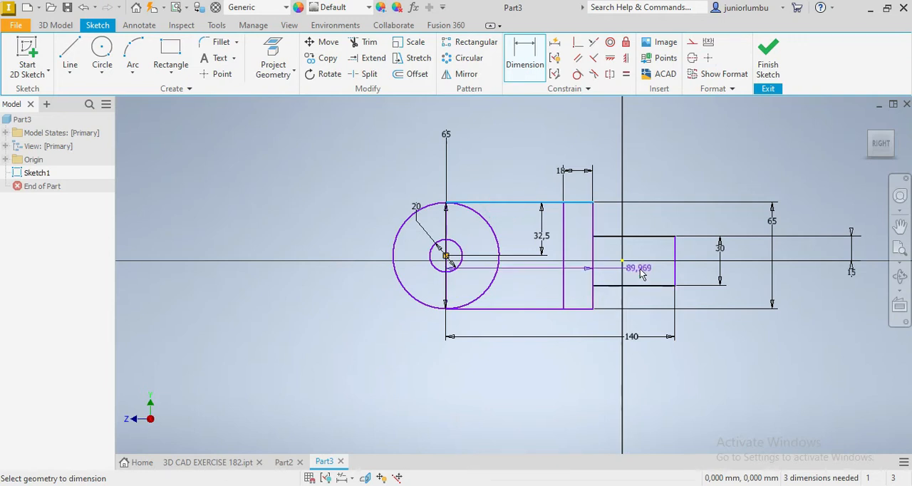
click(676, 223)
text(3)
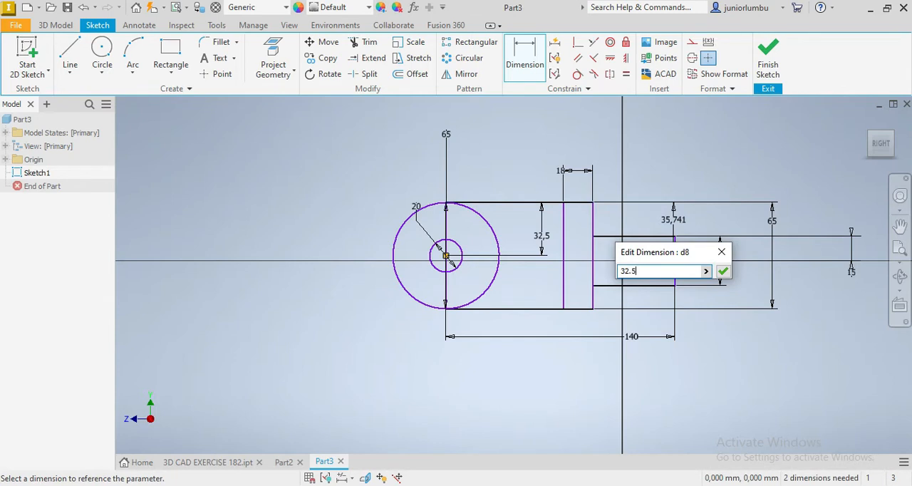
text(2.5)
key(Return)
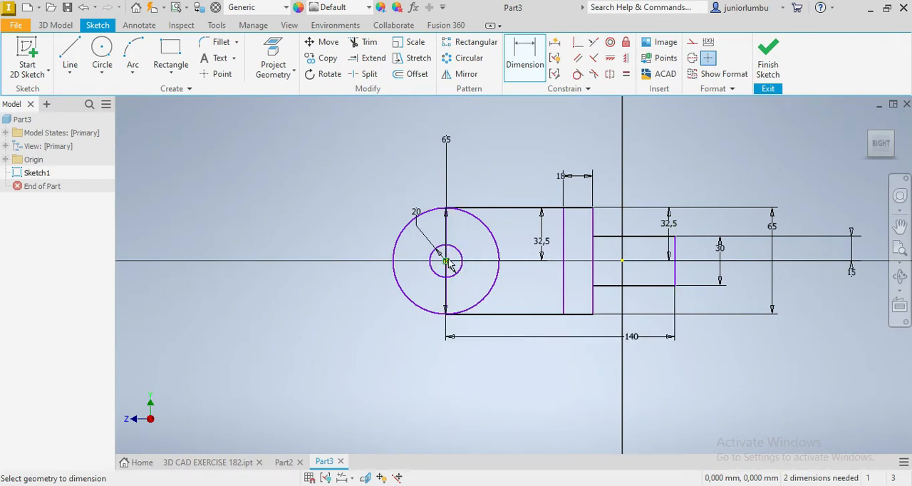
Set the horizontal distance from the circles' centre to the large rectangle's far edge to 68 mm
click(592, 303)
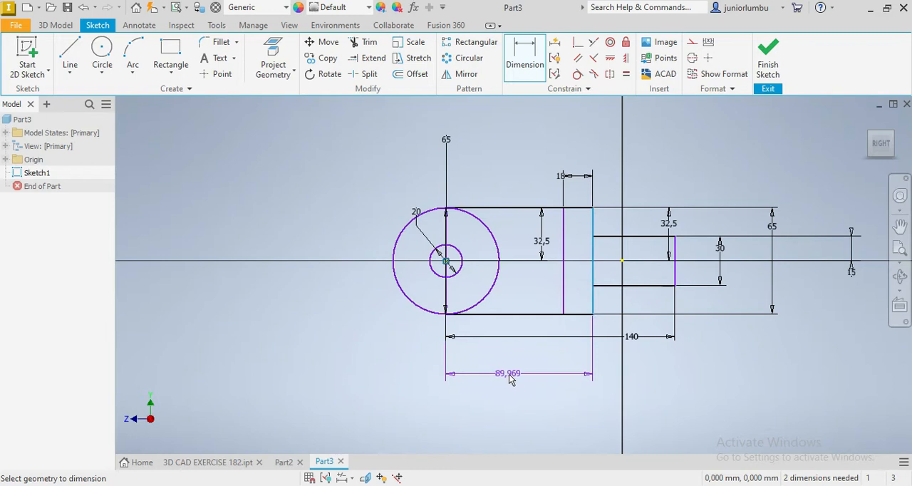
click(509, 379)
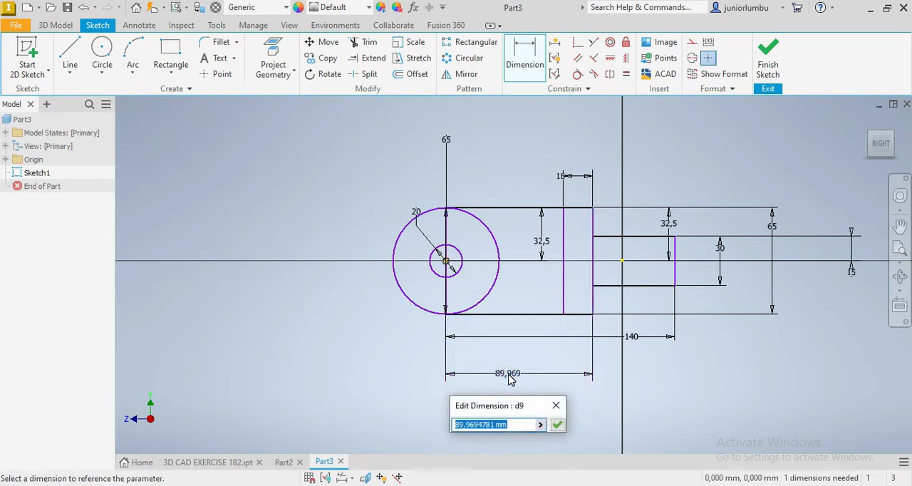
text(68)
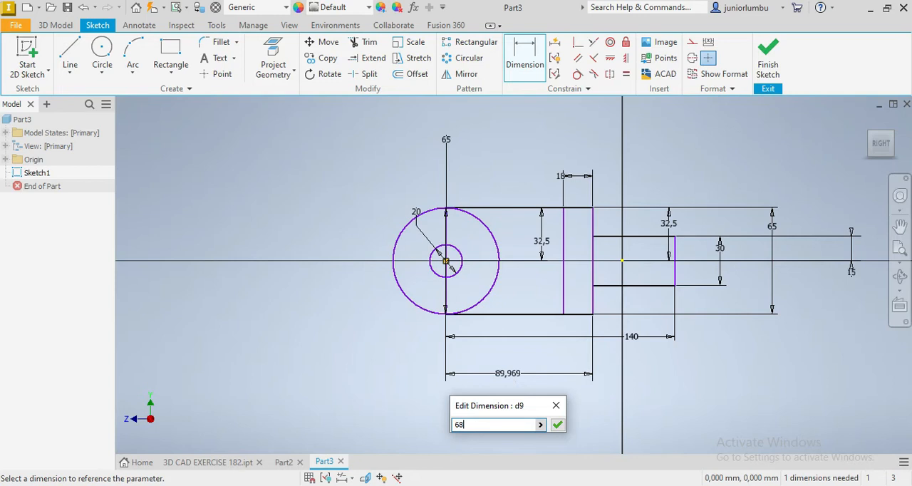
key(Return)
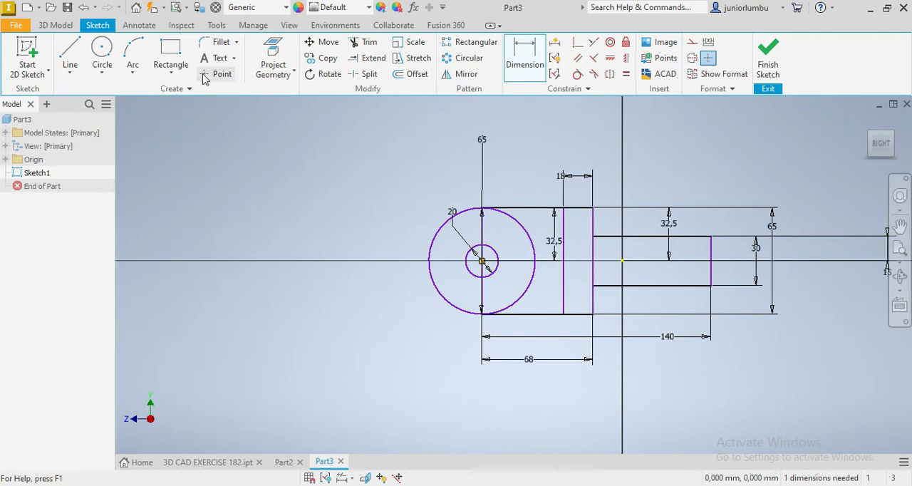
Sketch a rectangle about 41 mm wide and 53 mm high overlapping the free end of the small projecting rectangle
click(171, 54)
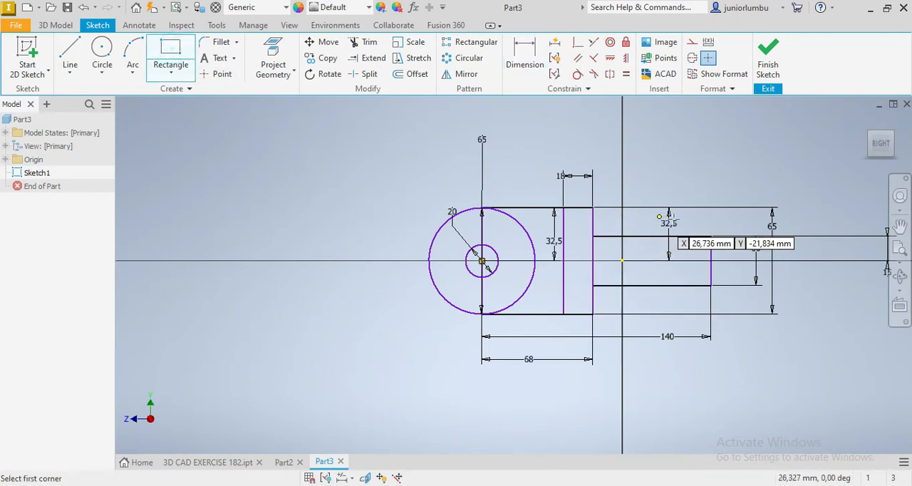
click(684, 218)
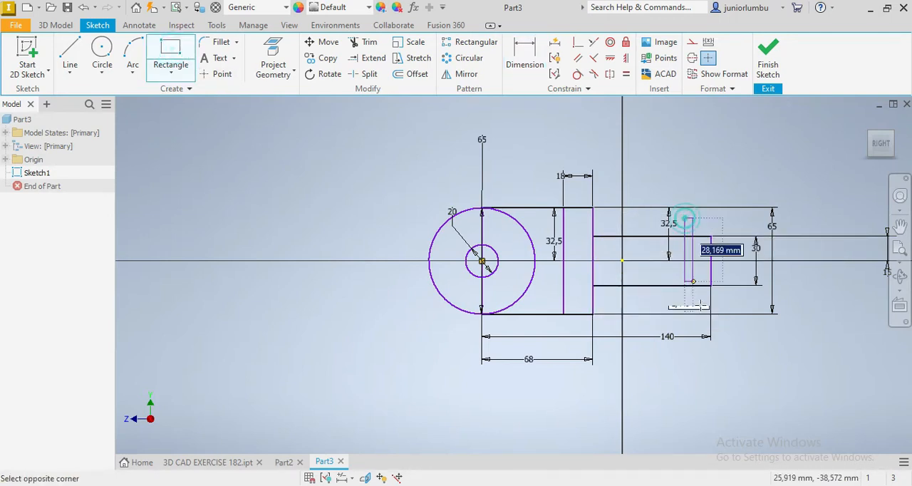
click(752, 305)
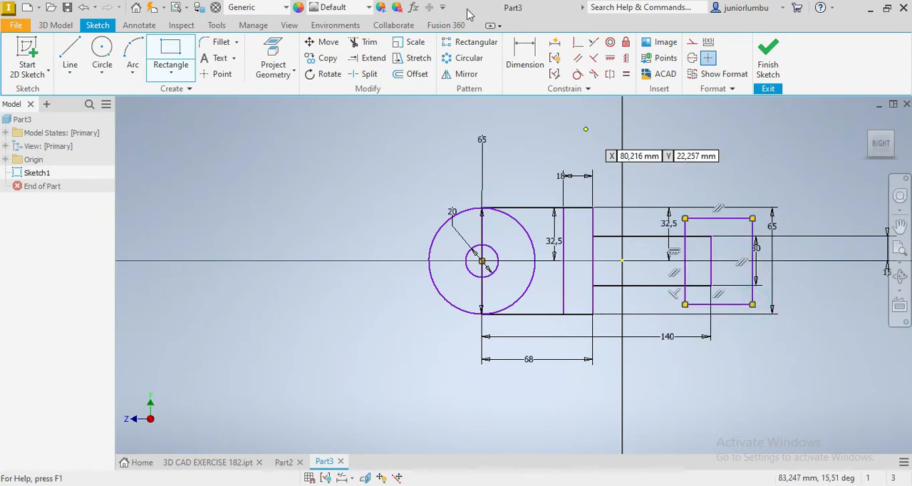
Set the height of the rectangle overlapping the projection's end to 50 mm
click(535, 54)
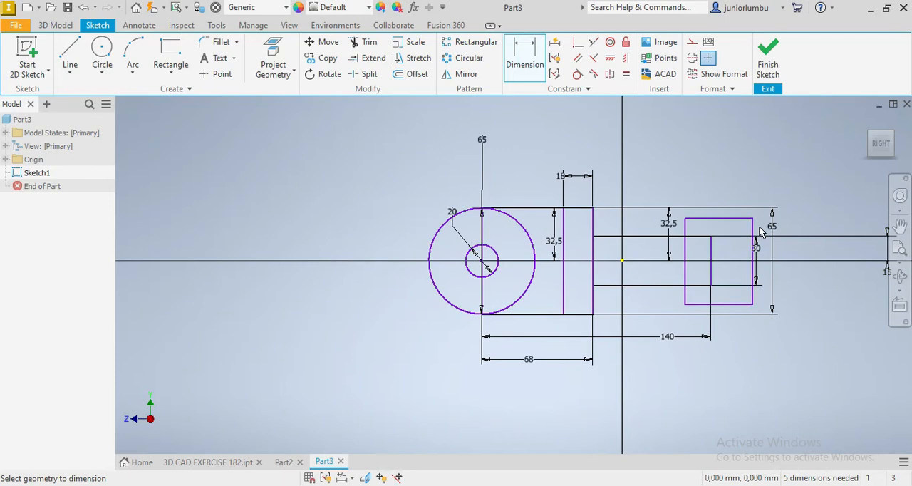
click(754, 223)
click(816, 207)
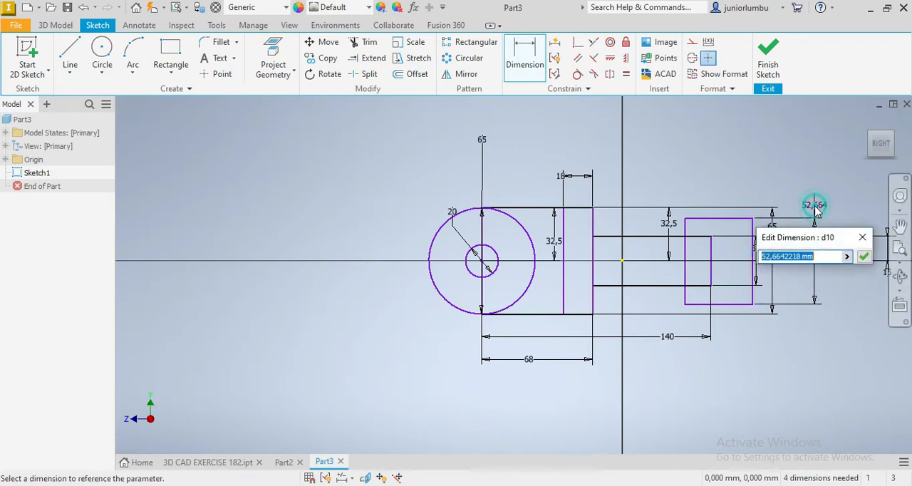
text(50)
key(Return)
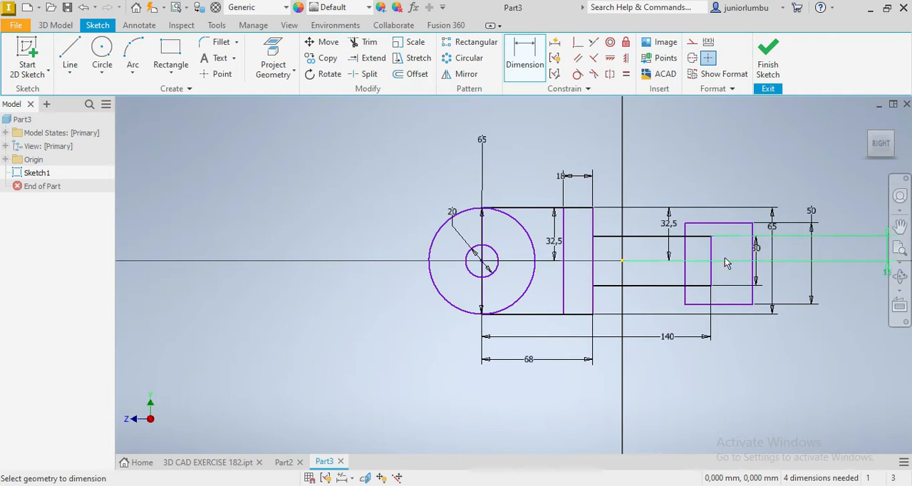
Set the vertical distance from the 50 mm high rectangle's upper edge to the origin to 25 mm
click(704, 227)
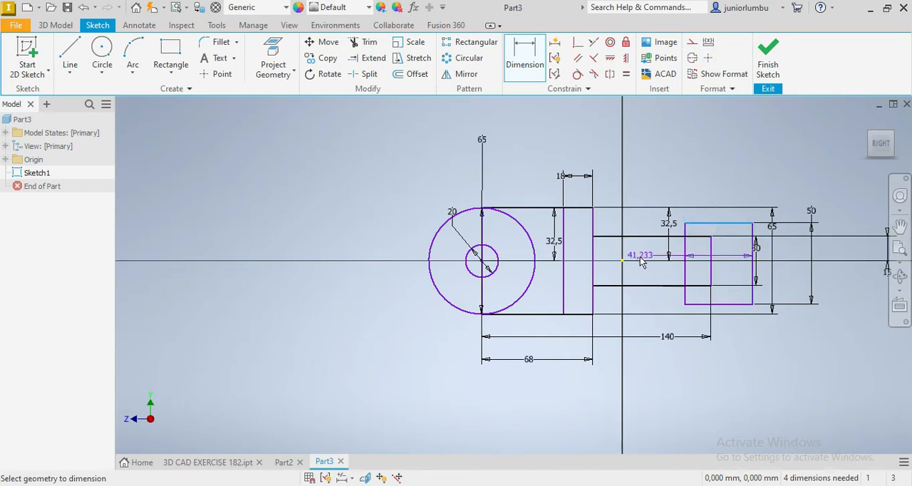
click(623, 263)
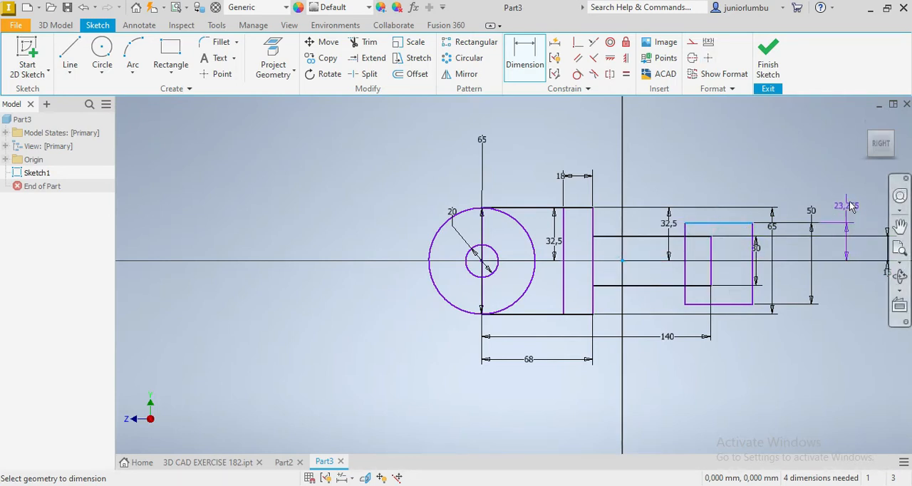
click(850, 202)
text(25)
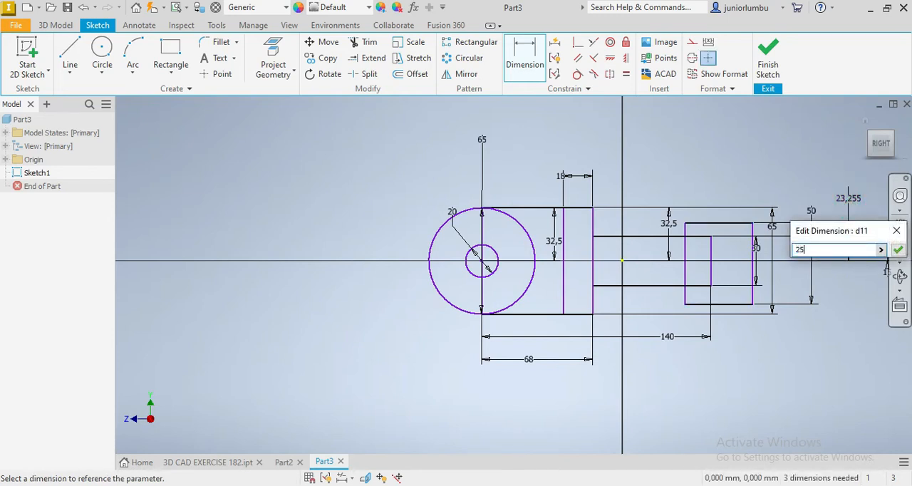
key(Return)
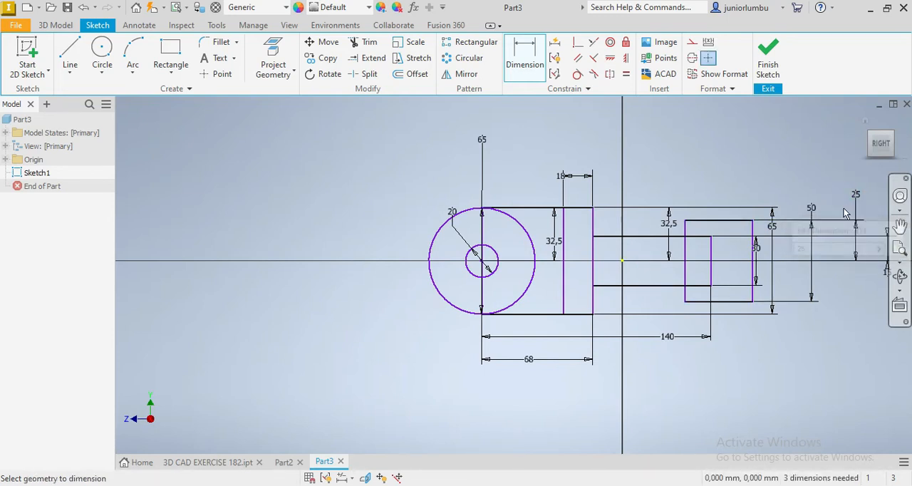
Set the width of the 50 mm high rectangle to 60 mm
click(732, 302)
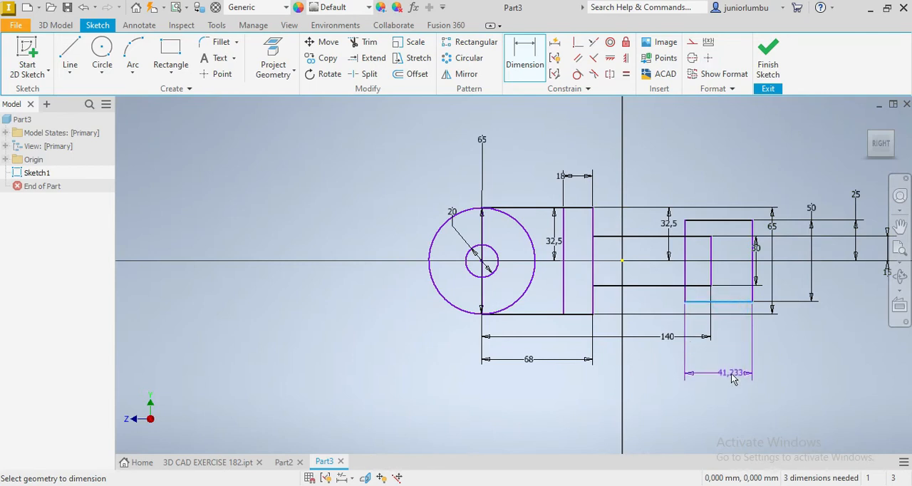
click(735, 373)
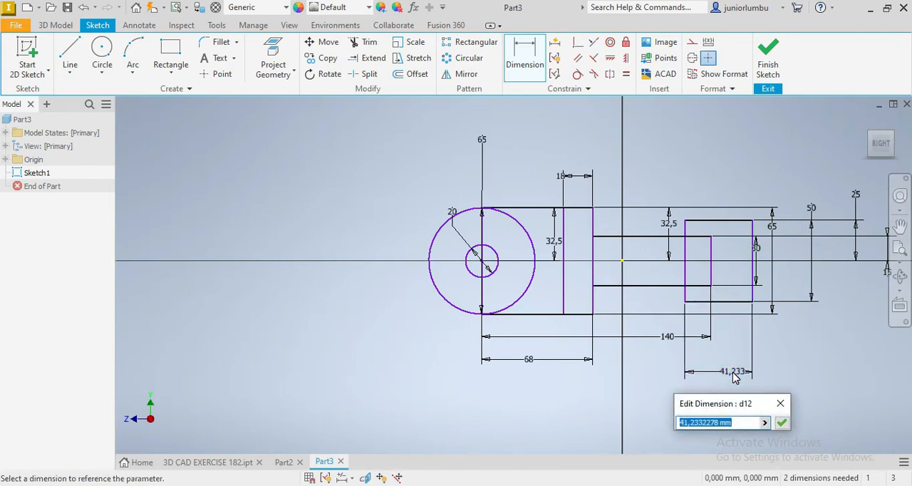
text(60)
key(Return)
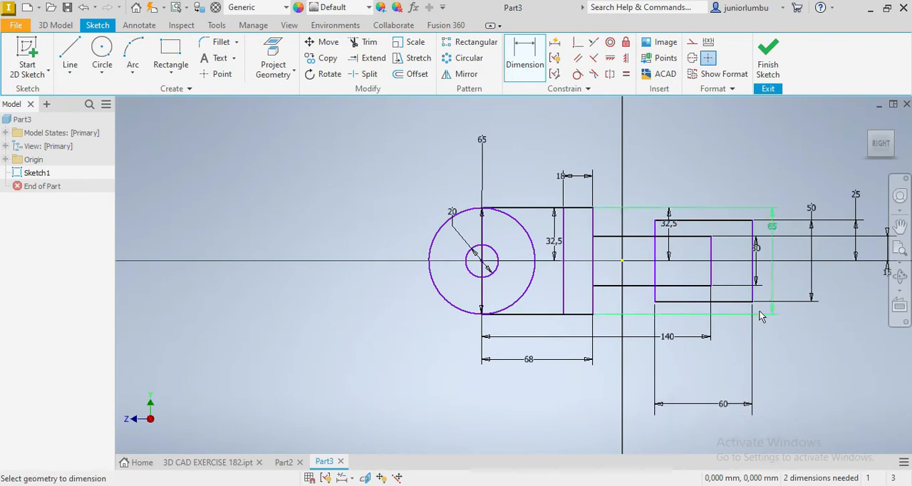
Set the horizontal distance from the 60 mm wide rectangle's inner edge to the end of the small projecting rectangle to 30 mm
click(656, 276)
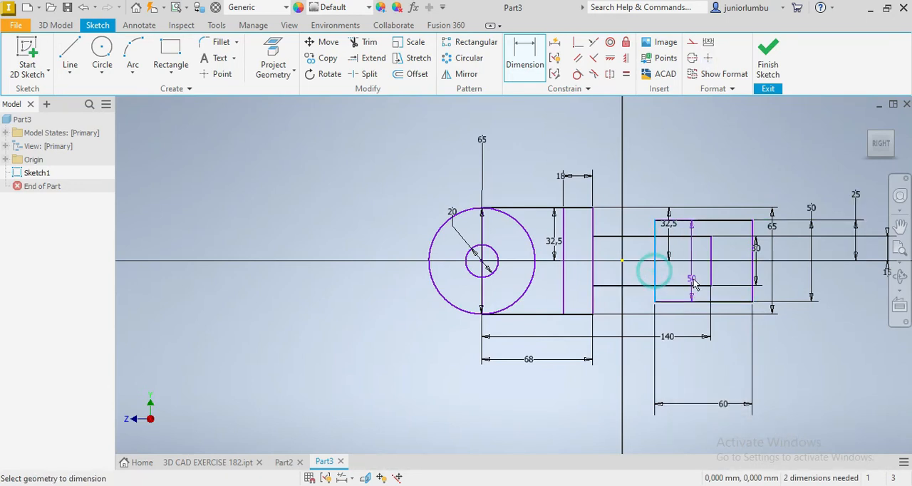
click(709, 270)
click(704, 380)
text(30)
key(Return)
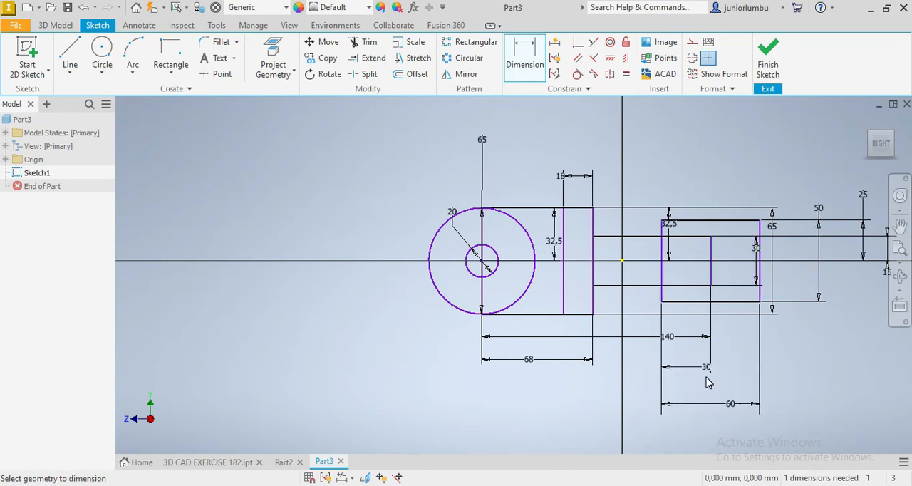
Sketch a full-height rectangle about 17 mm wide inside the 60 mm rectangle, starting in line with the small projection's end
click(159, 48)
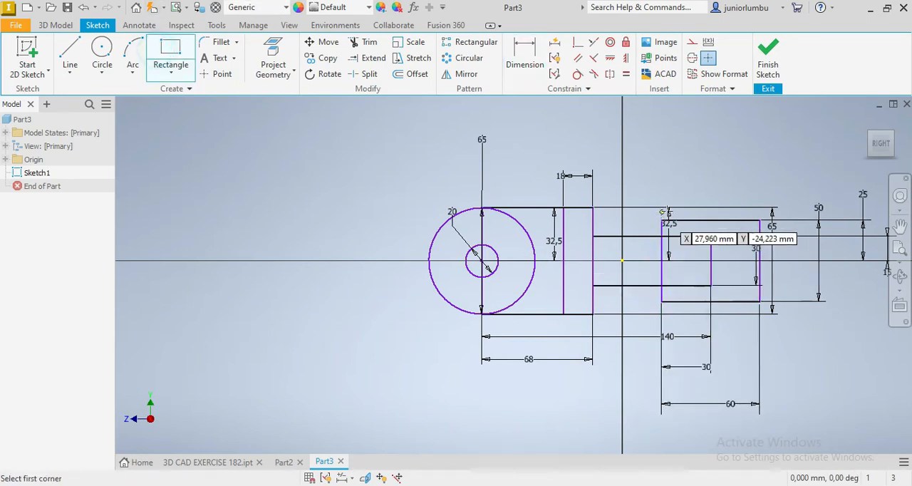
click(709, 222)
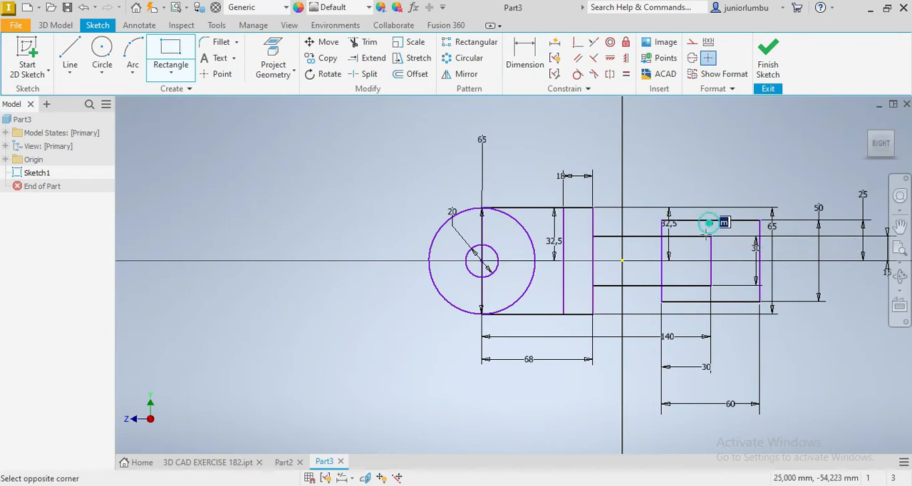
click(738, 301)
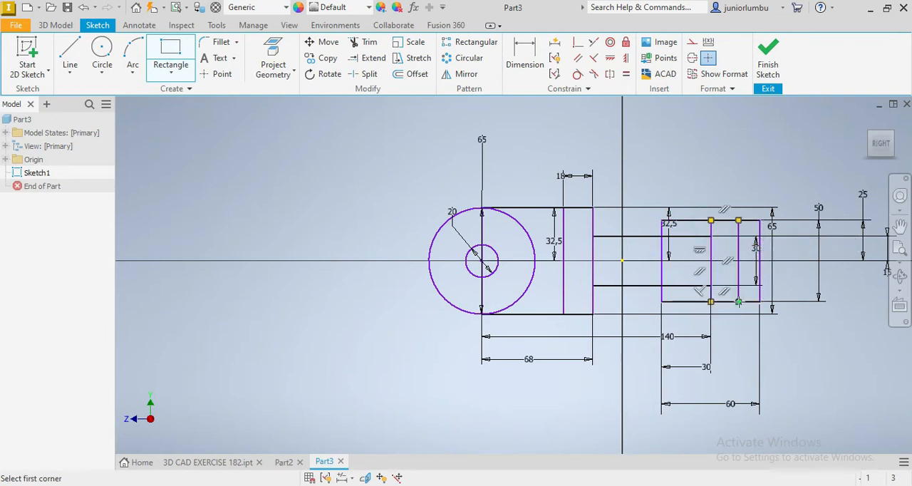
Set the width of the narrow inner rectangle to 12.5 mm
click(525, 56)
click(712, 230)
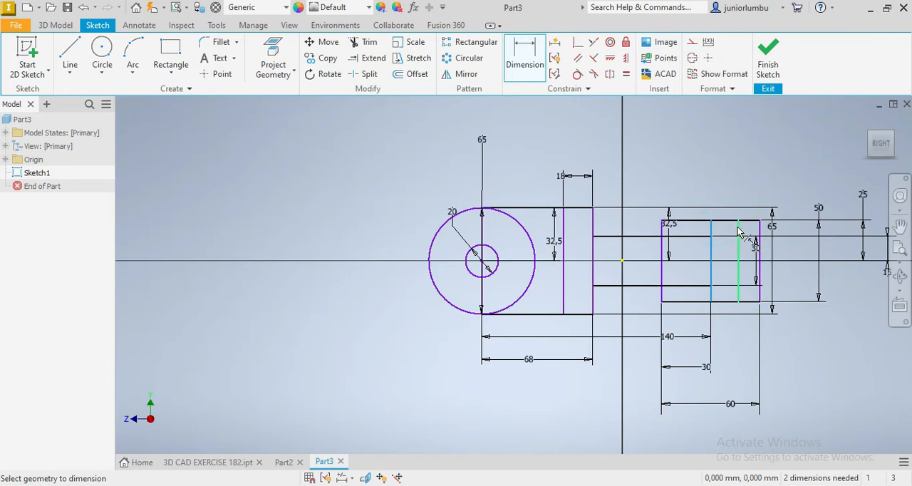
click(738, 230)
click(766, 166)
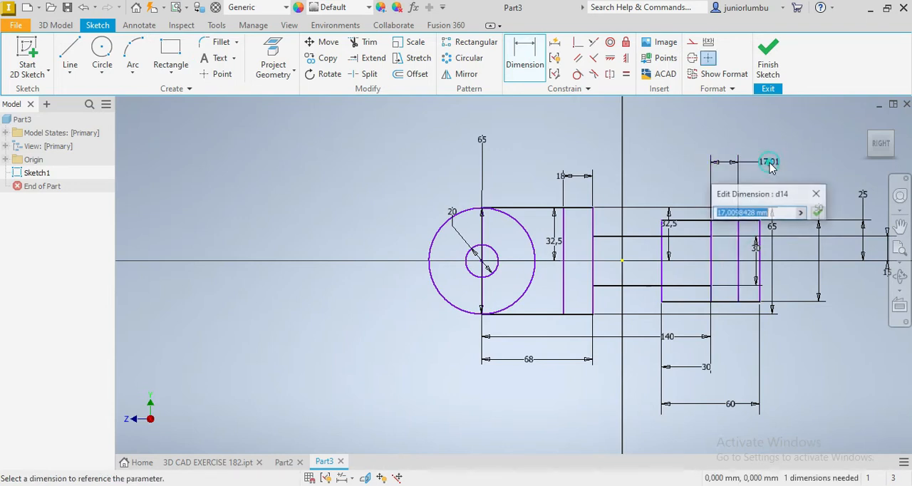
text(12)
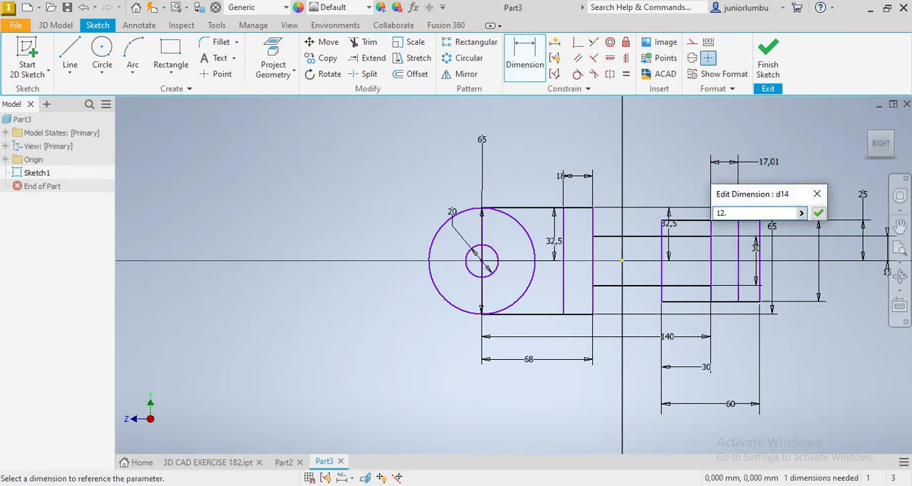
text(.5)
key(Return)
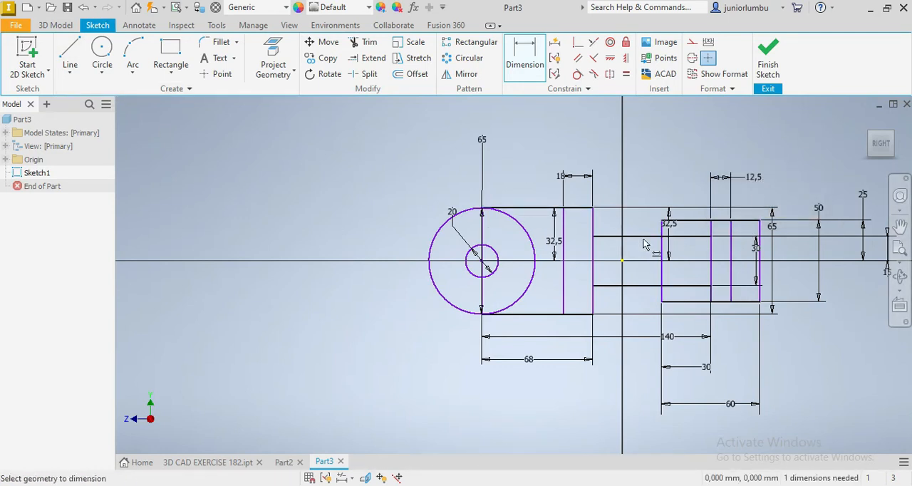
Extrude the ring between the 65 mm and 20 mm circles symmetrically about the sketch plane, 48 mm in total
click(57, 26)
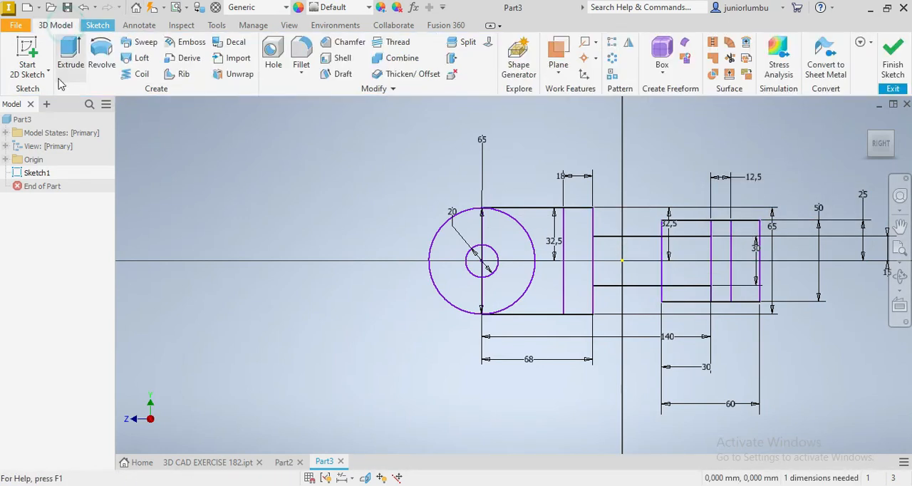
click(68, 50)
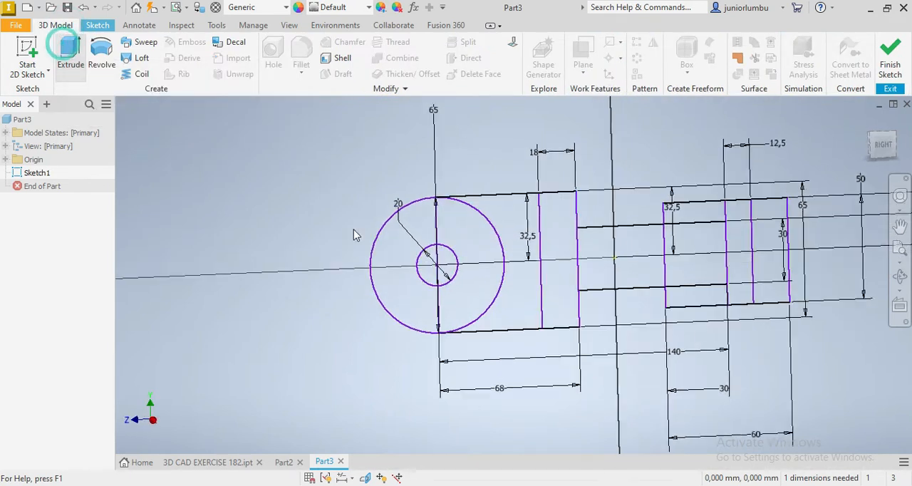
scroll(409, 258, down, 5)
scroll(421, 261, up, 8)
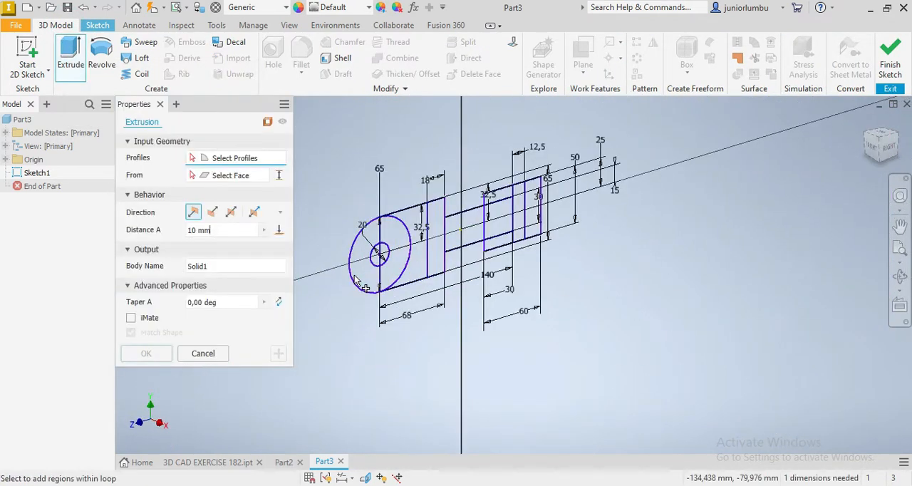
click(398, 283)
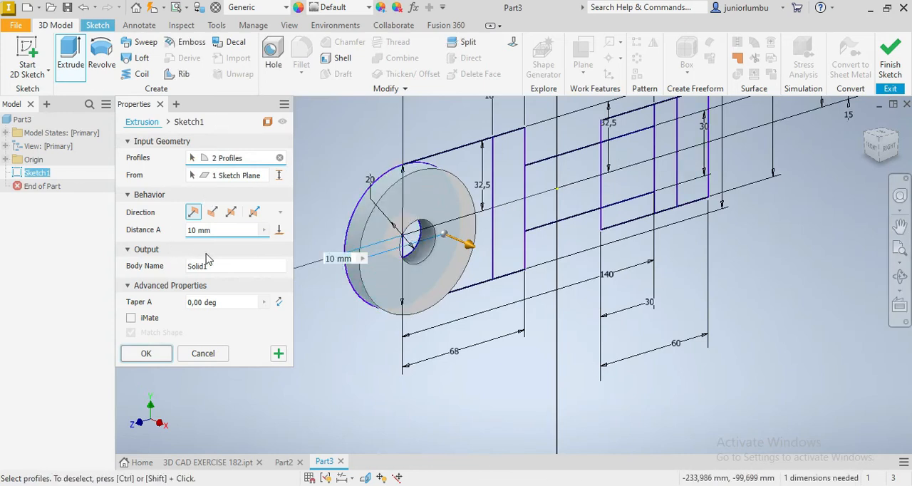
drag(224, 232, 173, 237)
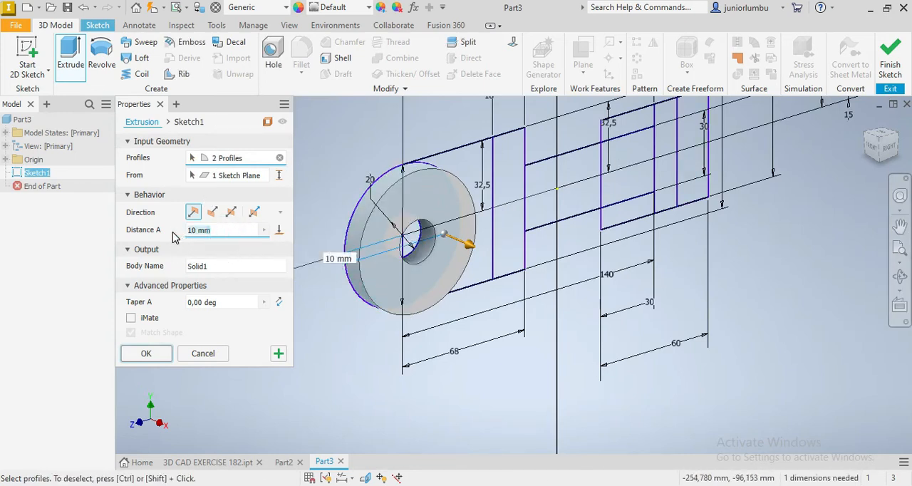
text(48)
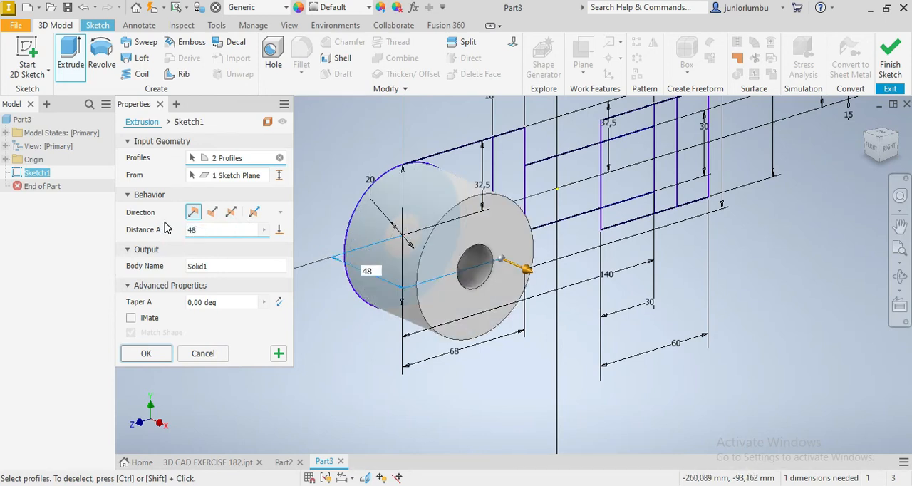
click(231, 212)
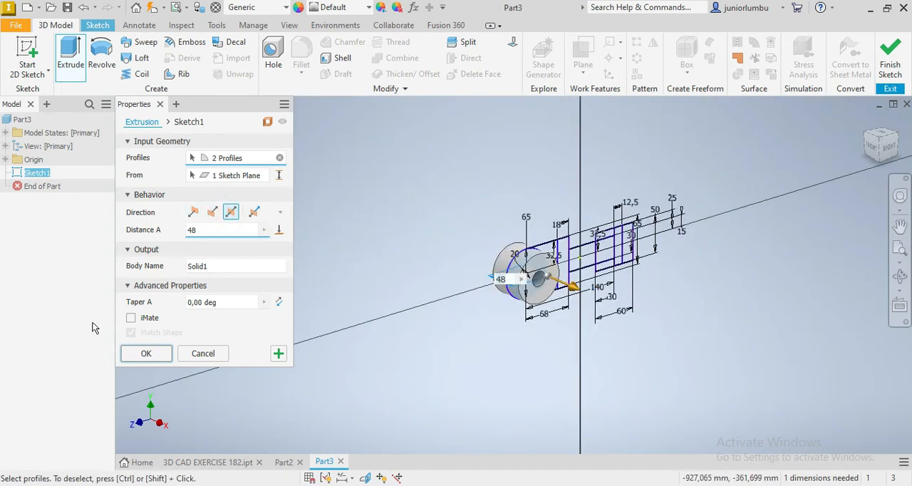
click(141, 353)
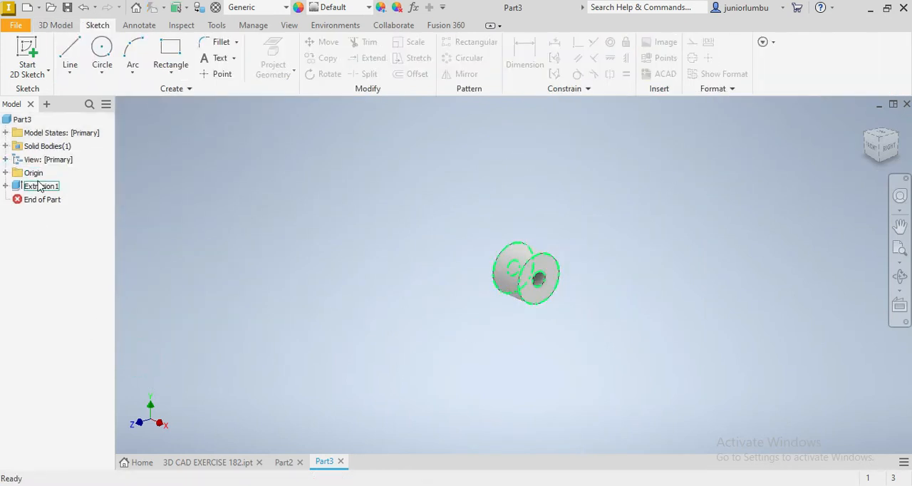
Make the side-profile sketch used by the ring extrusion visible again
right_click(40, 189)
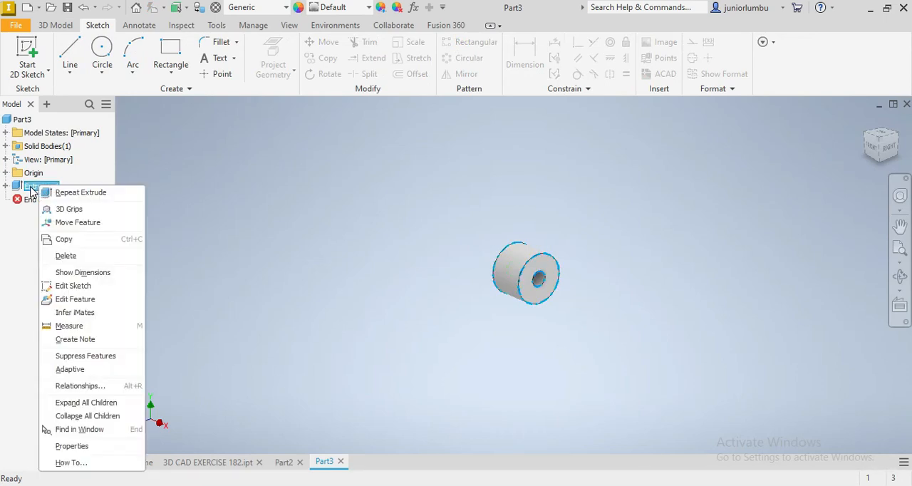
click(30, 187)
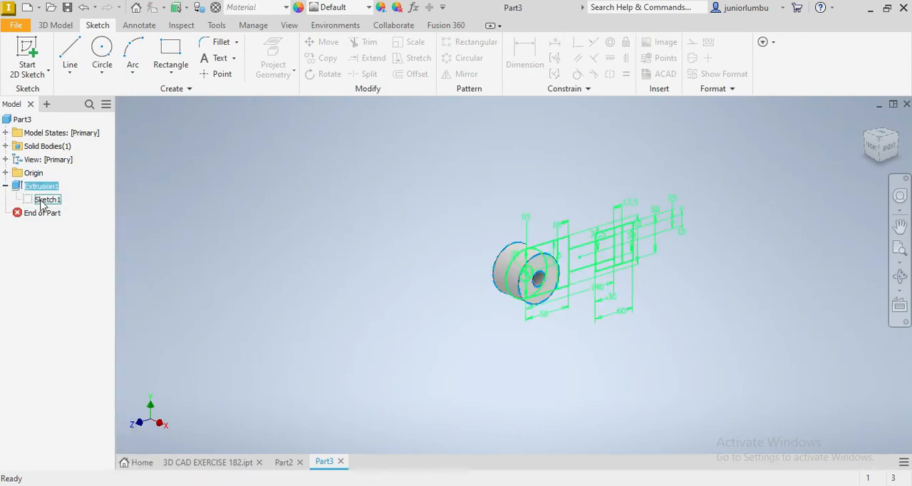
right_click(43, 199)
click(87, 376)
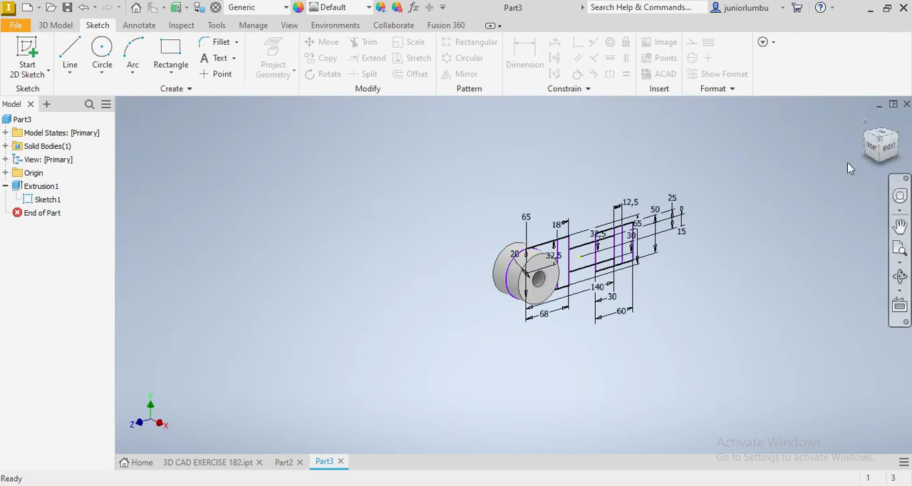
Extrude the region between the ring and the 18 mm wide rectangle symmetrically to 28 mm, joined to the body
click(878, 142)
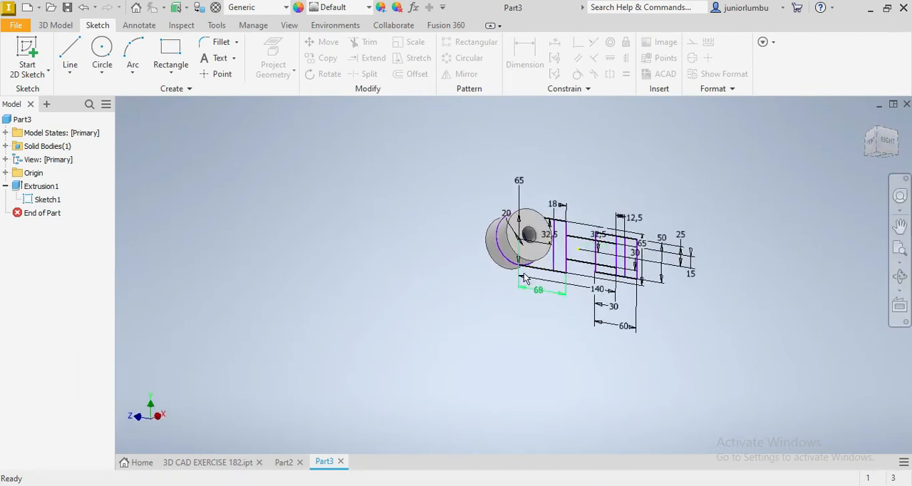
scroll(520, 288, down, 3)
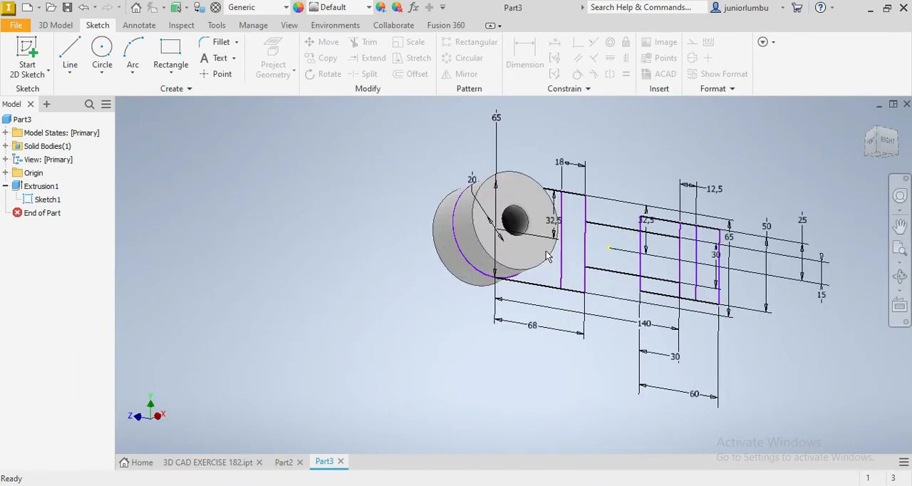
click(883, 146)
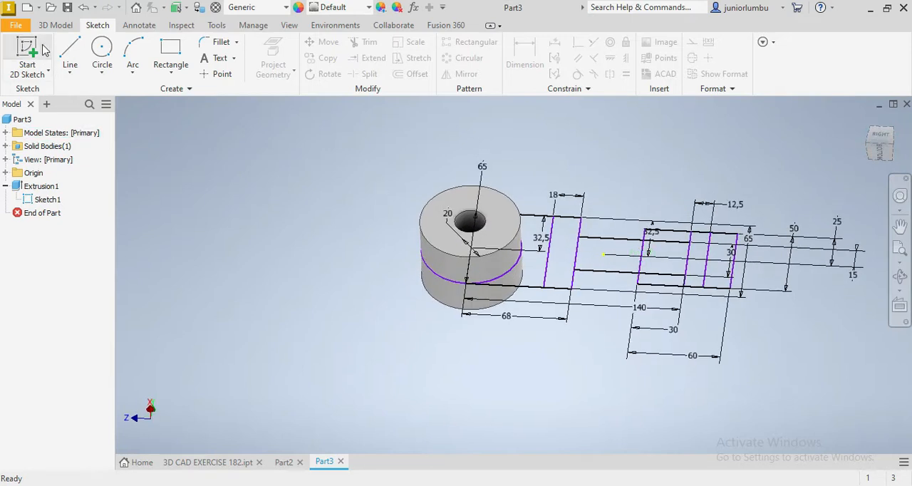
click(55, 25)
click(74, 50)
click(540, 275)
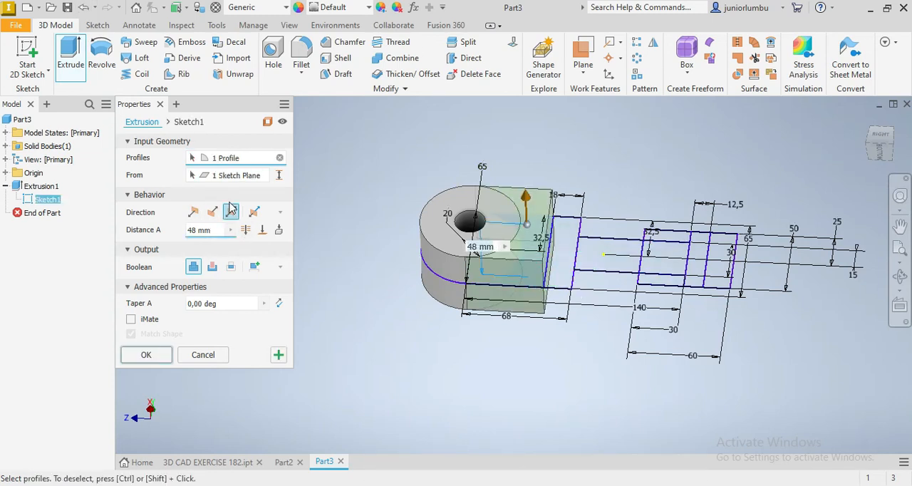
click(215, 237)
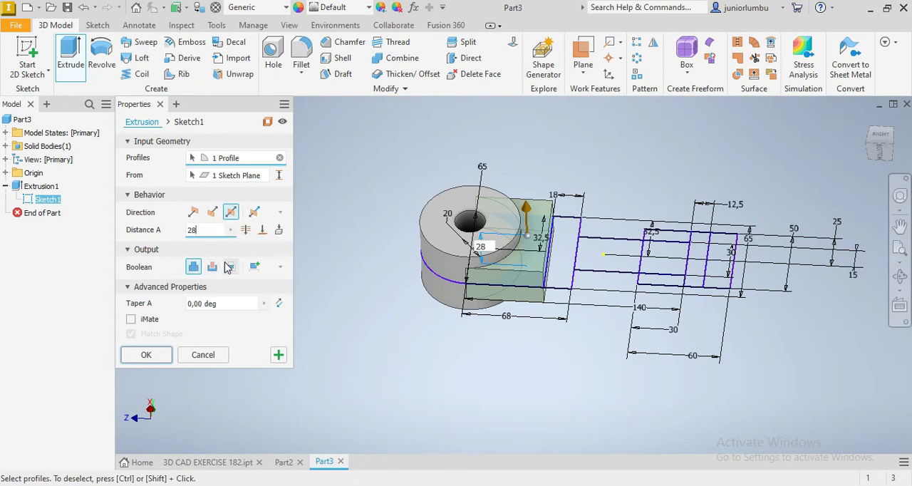
click(145, 356)
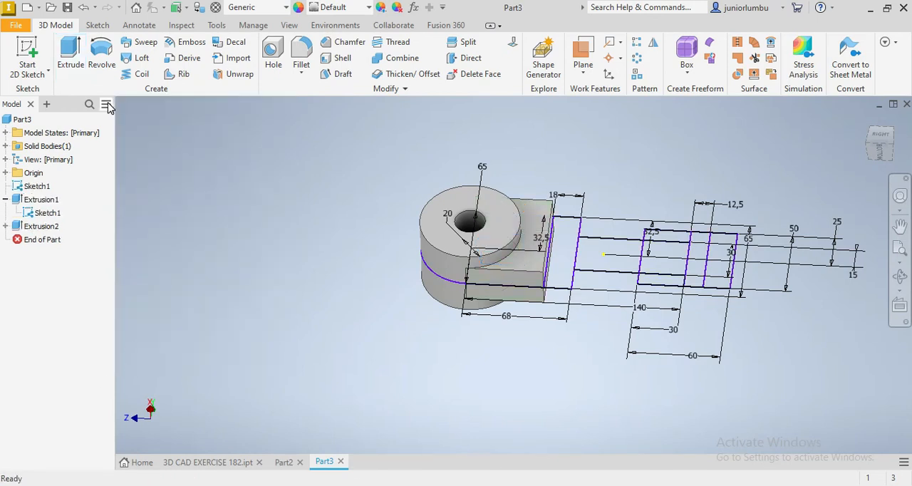
Extrude the 18 mm wide rectangle asymmetrically, 32 mm in one direction and 14 mm in the other, joined to the body
click(74, 63)
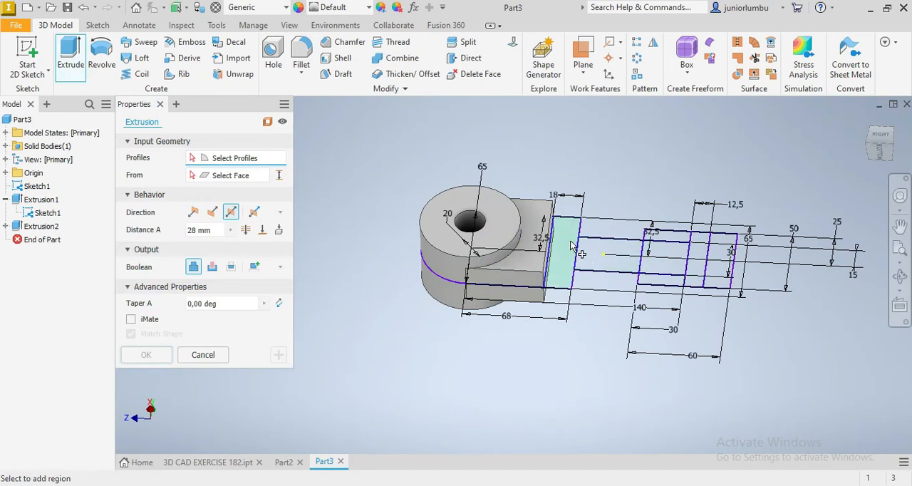
click(571, 245)
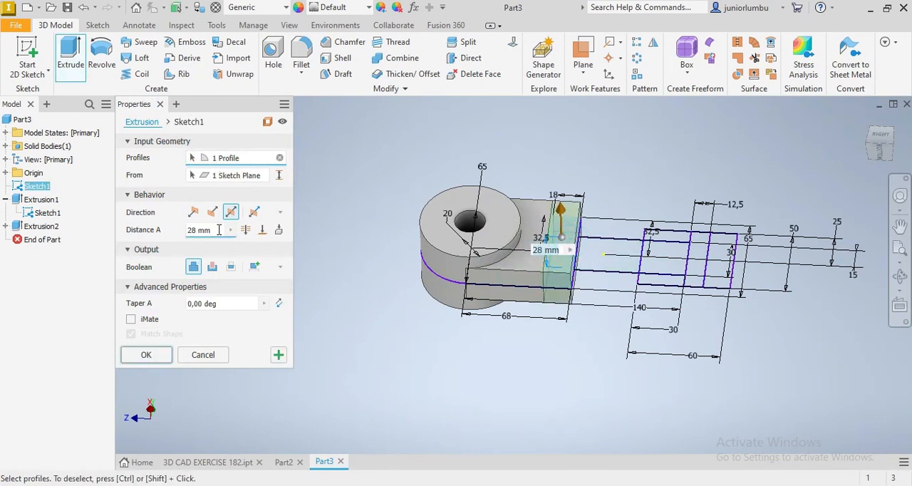
drag(880, 146, 886, 109)
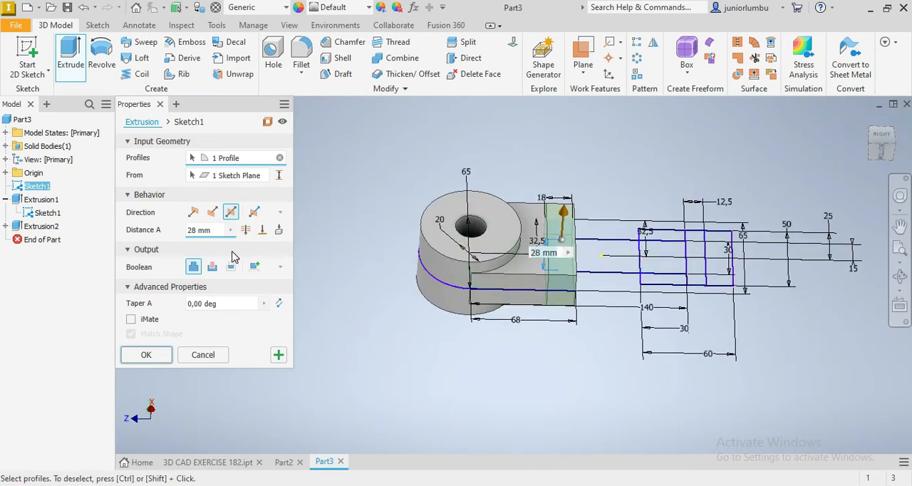
click(256, 215)
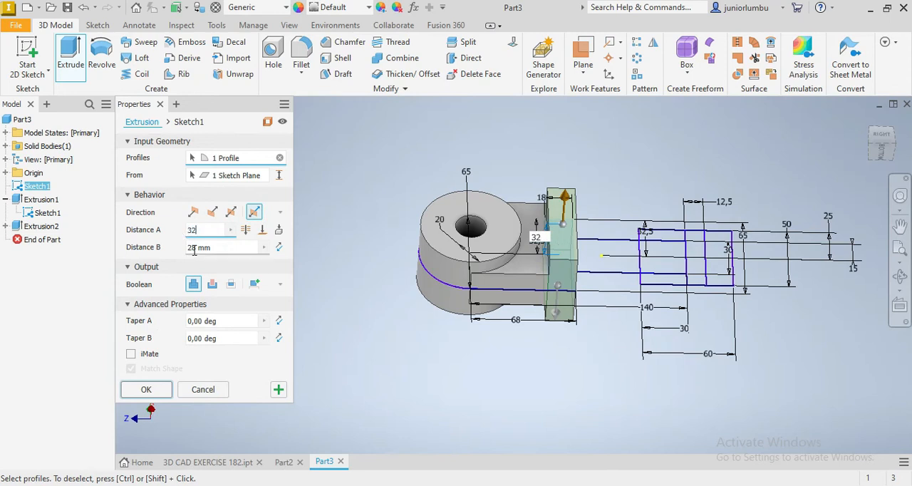
click(214, 248)
text(1)
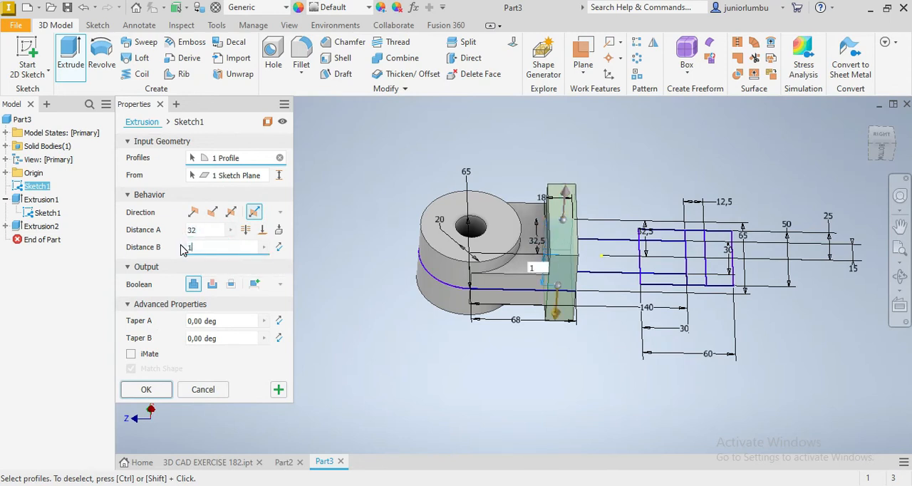
text(4)
mouse_move(888, 154)
mouse_down()
mouse_move(888, 126)
mouse_move(888, 155)
mouse_up()
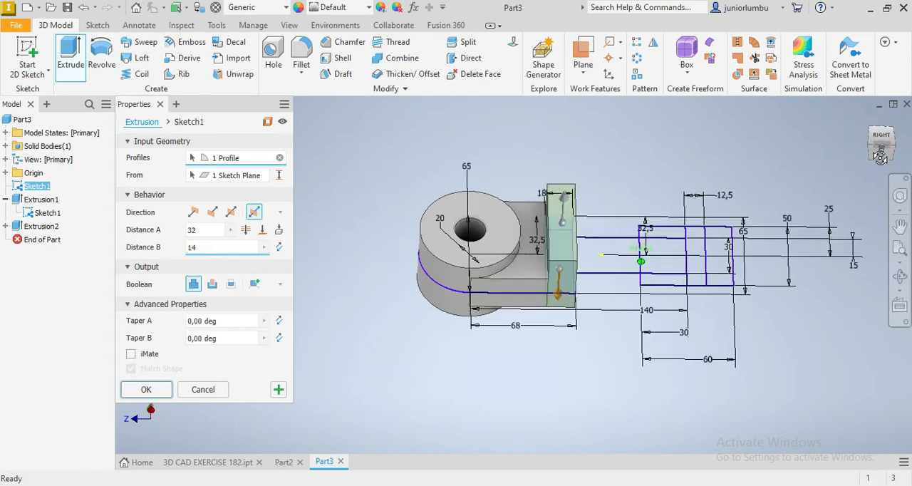
click(145, 390)
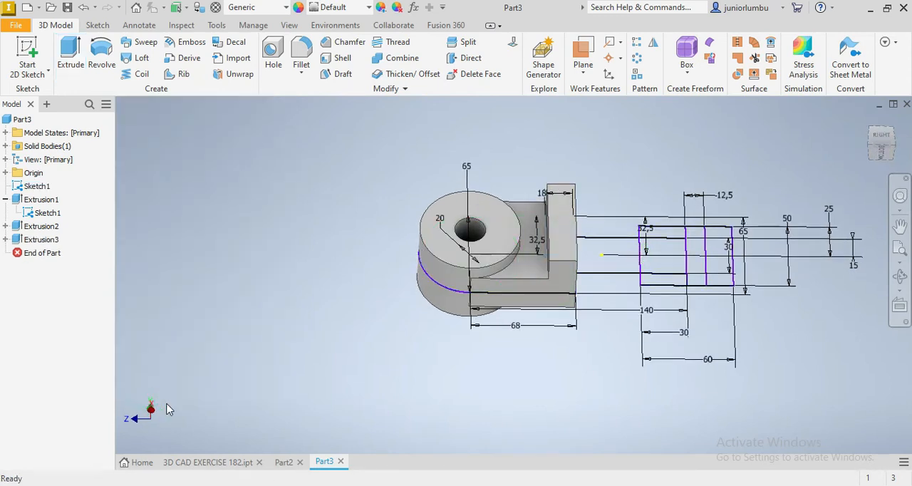
Extrude the 30 mm high projecting rectangle asymmetrically, 32 mm in one direction and 28 mm in the other, joined to the body
click(72, 51)
click(884, 151)
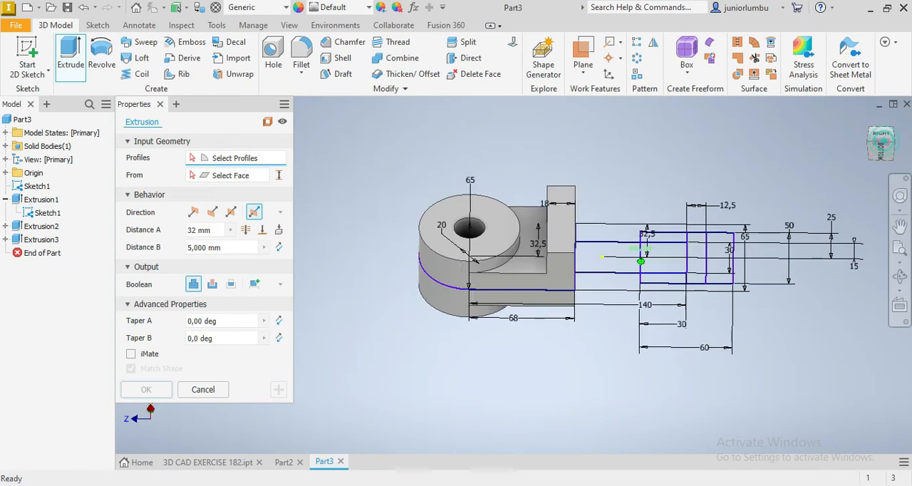
drag(882, 119, 878, 143)
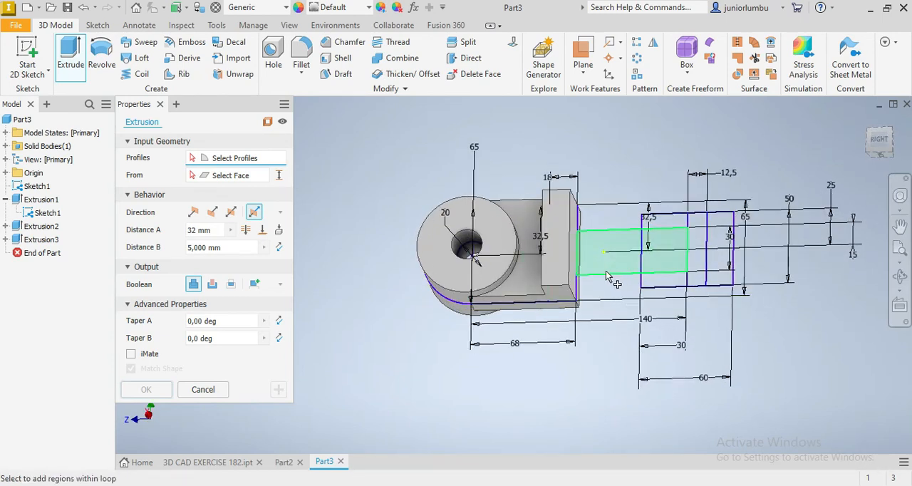
click(613, 274)
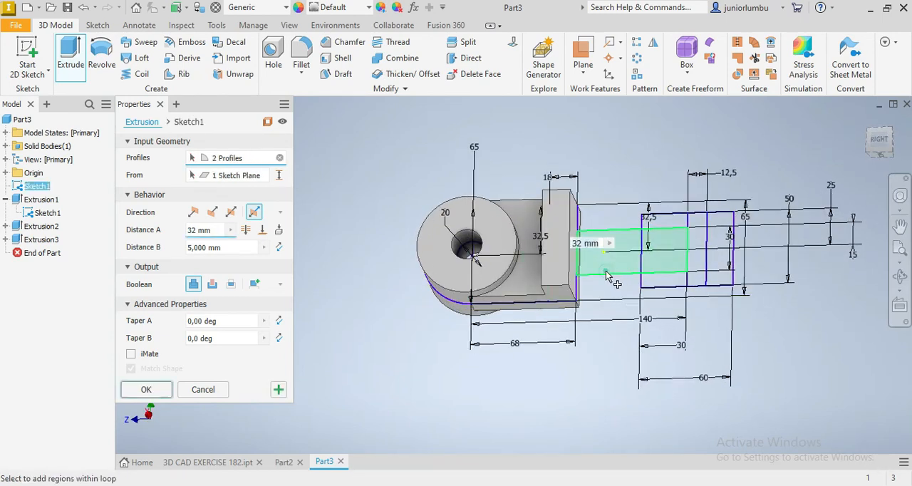
click(207, 247)
text(28)
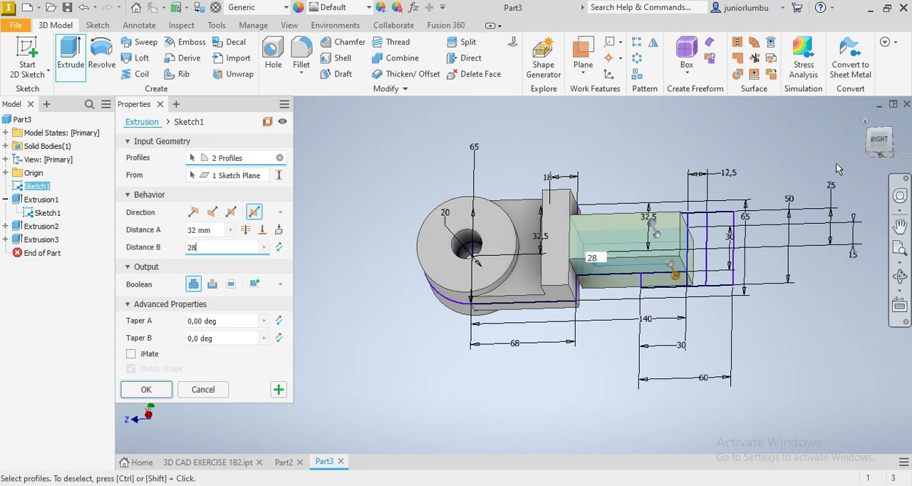
mouse_move(884, 158)
mouse_down()
mouse_move(874, 107)
mouse_move(877, 137)
mouse_up()
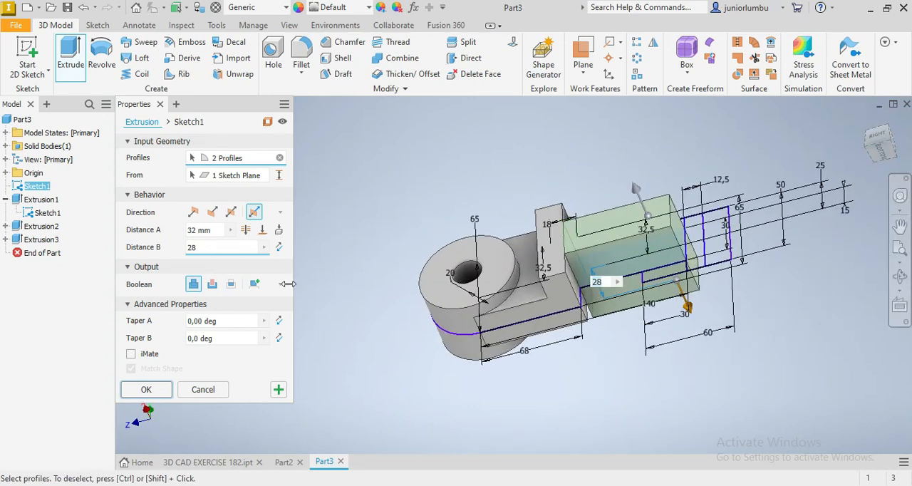
click(146, 391)
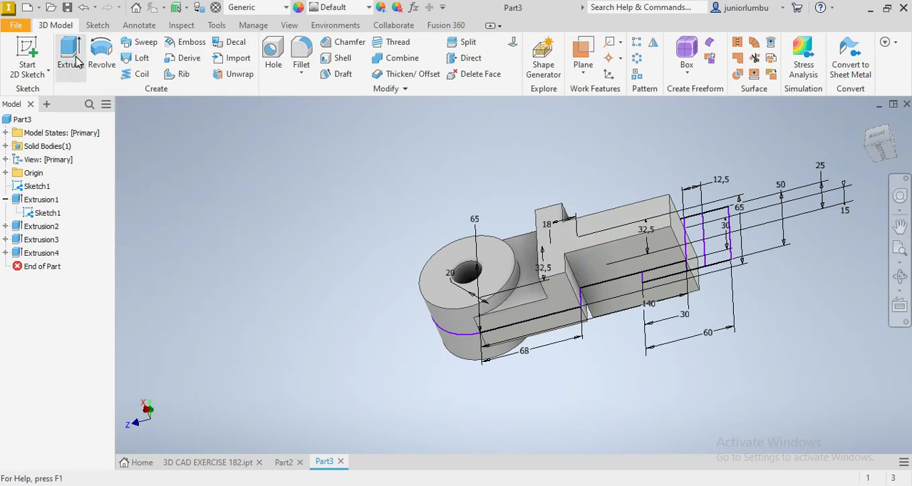
Extrude the 60 mm wide end rectangle asymmetrically, 32 mm one way and 28 mm the other, joined to the body, and hide the profile sketch
click(70, 54)
mouse_move(883, 153)
mouse_down()
mouse_move(879, 176)
mouse_move(879, 150)
mouse_up()
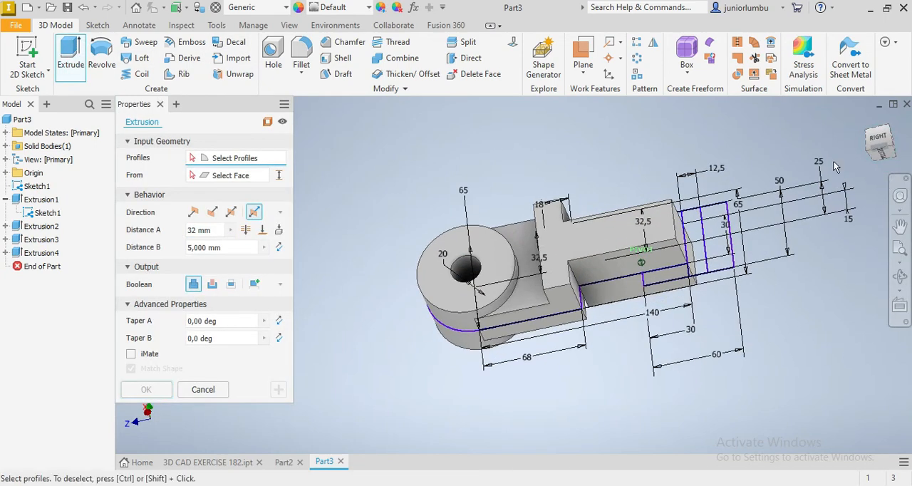
click(879, 148)
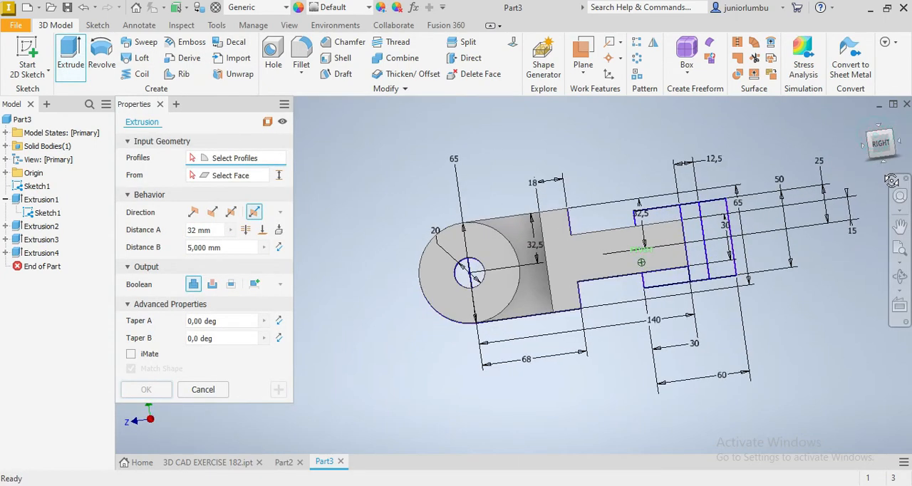
click(667, 216)
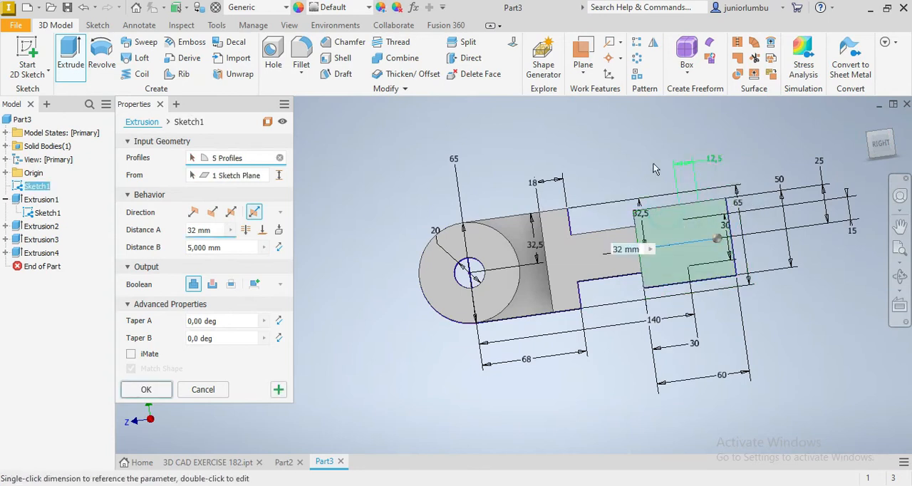
click(208, 248)
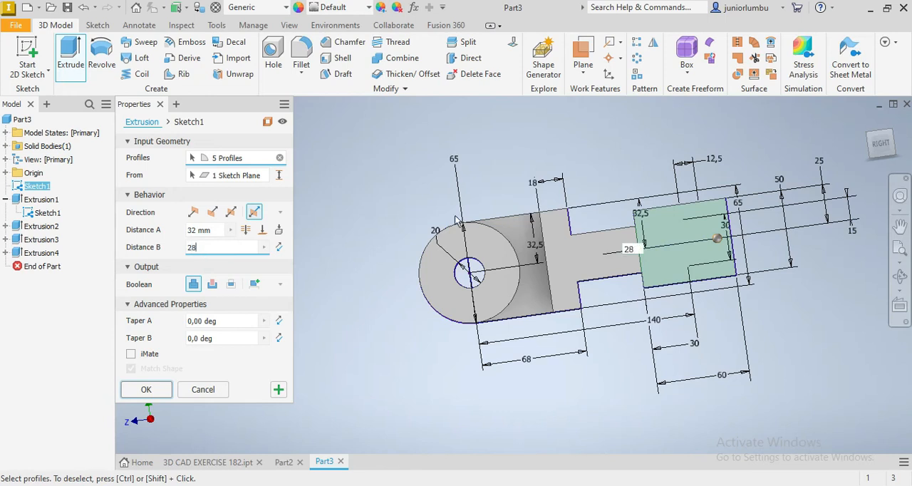
click(885, 151)
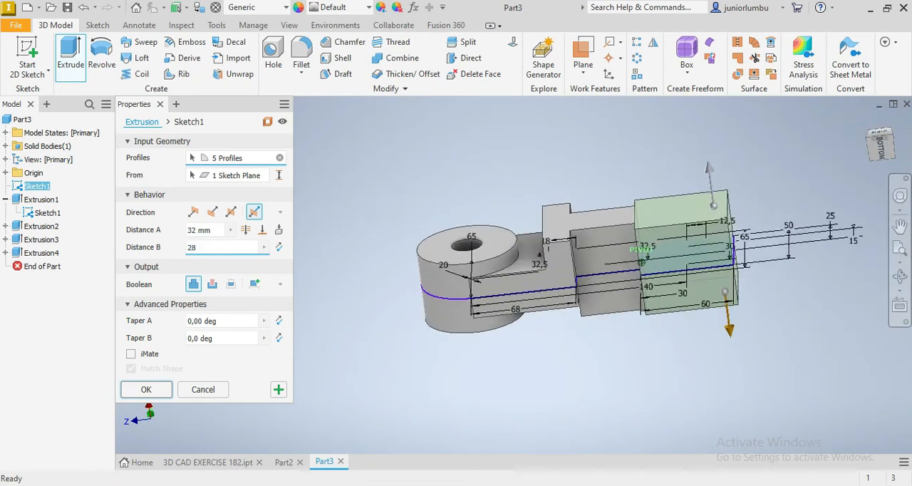
drag(886, 151, 885, 132)
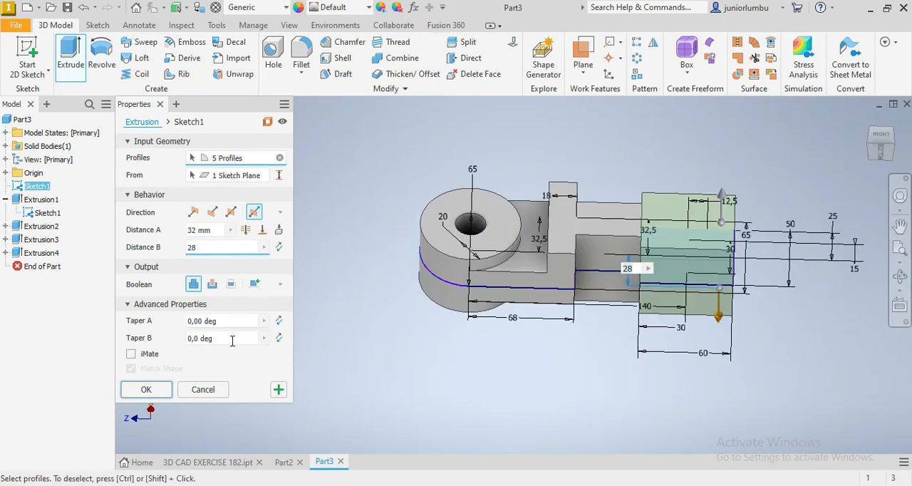
click(146, 390)
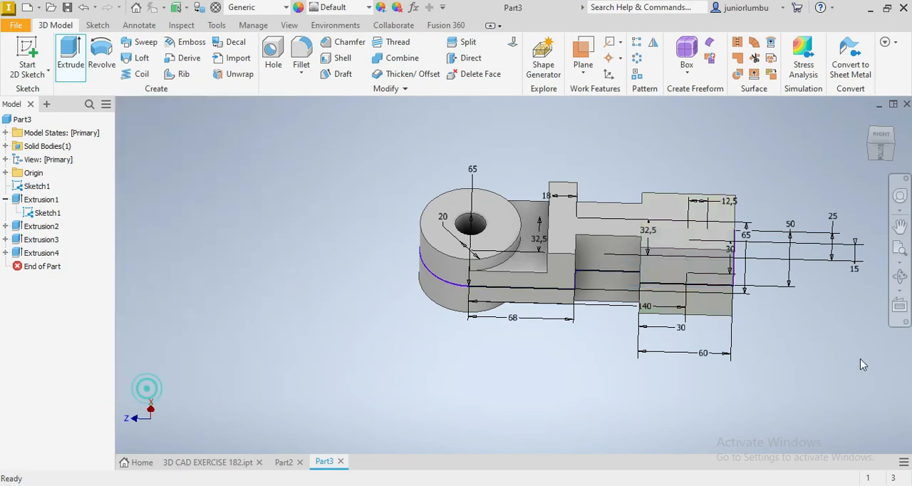
right_click(48, 213)
click(63, 375)
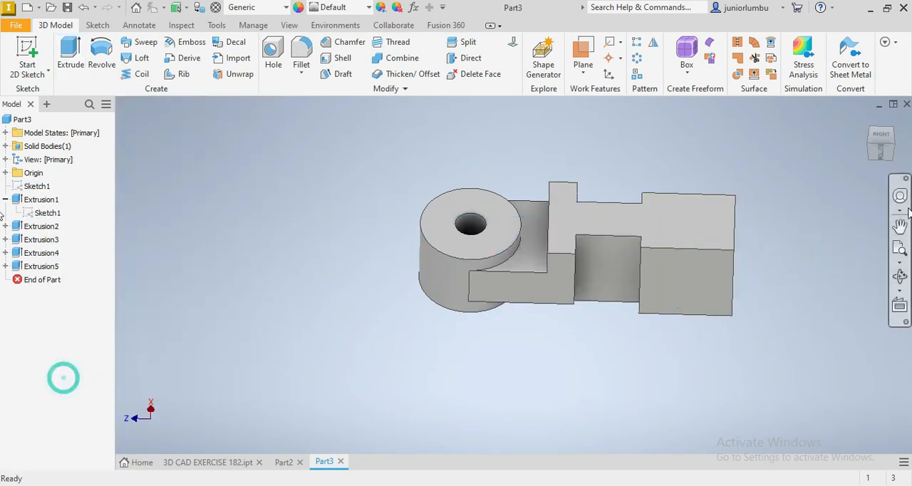
Fillet the six height-direction corner edges of the 60 mm wide end block with a 30 mm radius, rounding it into a cylindrical boss
mouse_move(878, 137)
mouse_down()
mouse_move(877, 174)
mouse_move(876, 131)
mouse_move(875, 140)
mouse_up()
click(732, 242)
key(f)
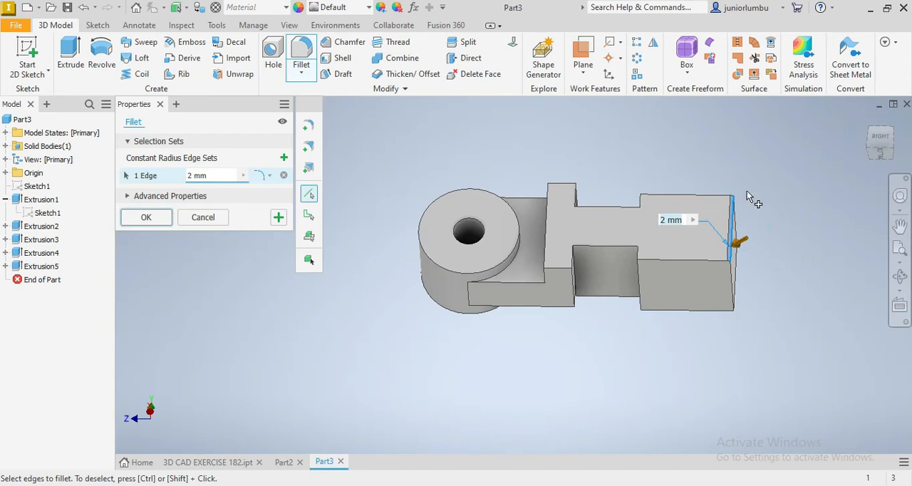
click(881, 139)
click(649, 221)
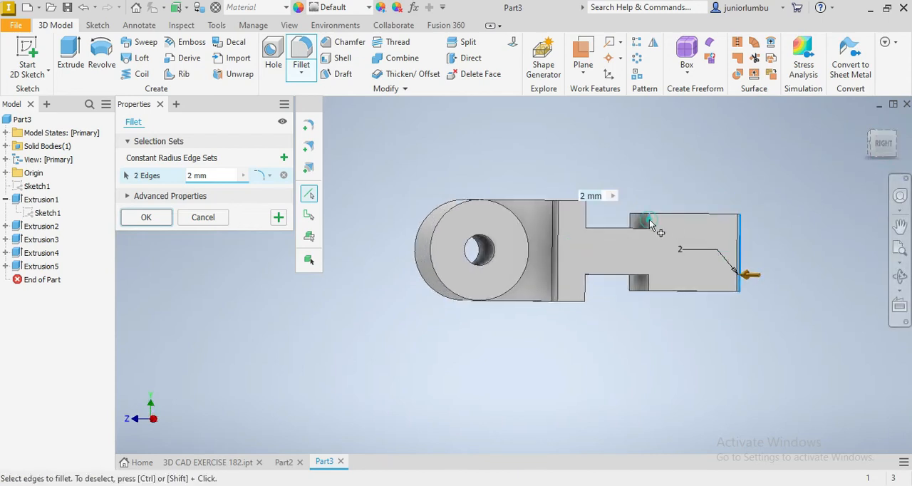
click(649, 281)
drag(884, 147, 878, 111)
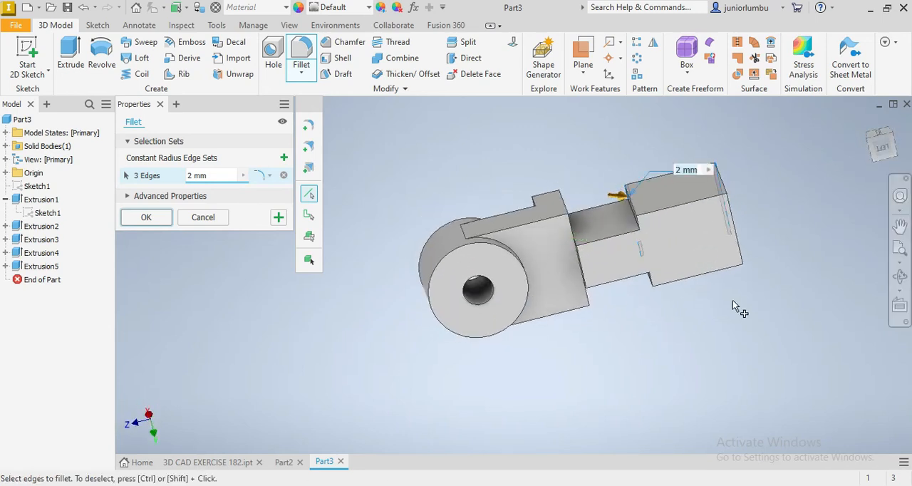
click(734, 239)
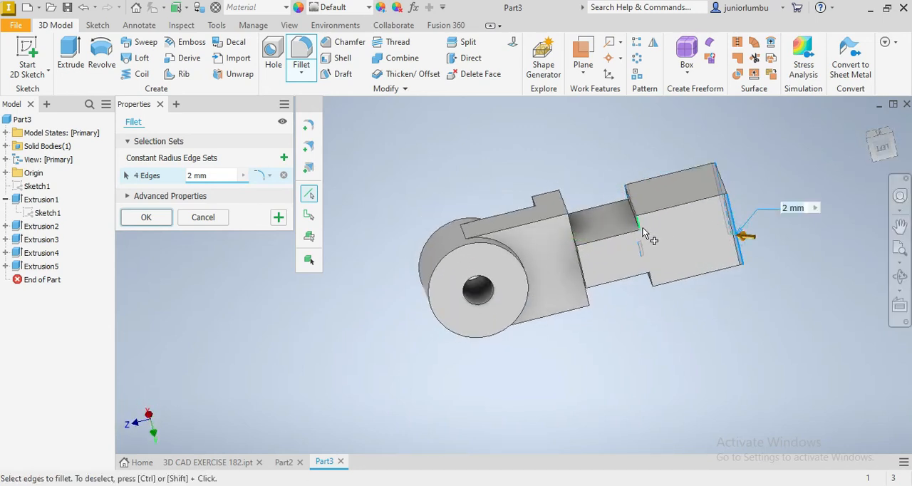
click(642, 228)
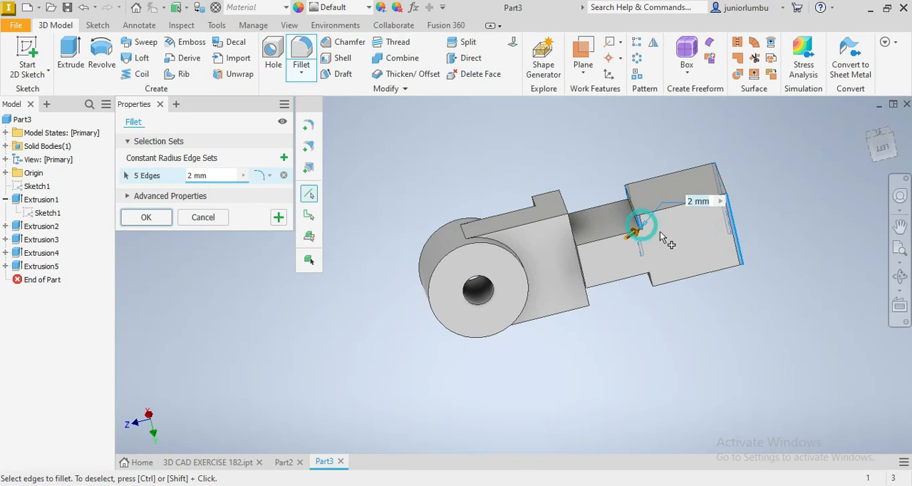
click(651, 281)
click(205, 174)
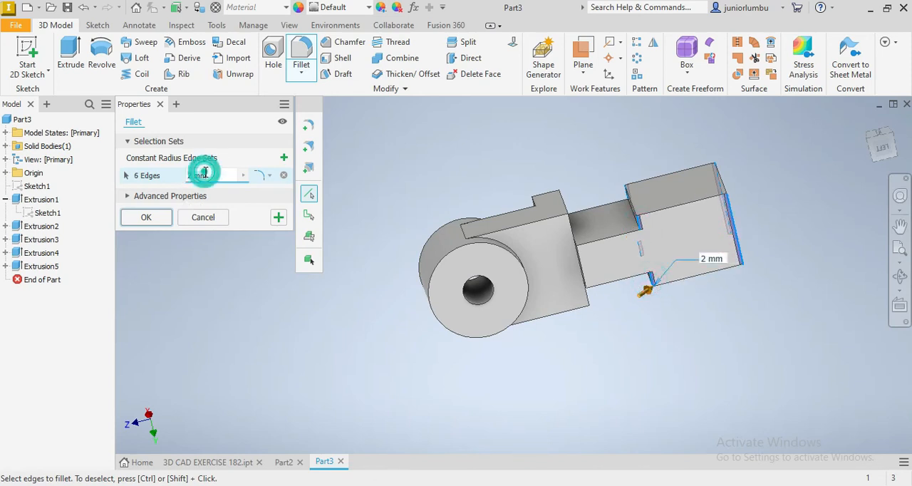
text(30)
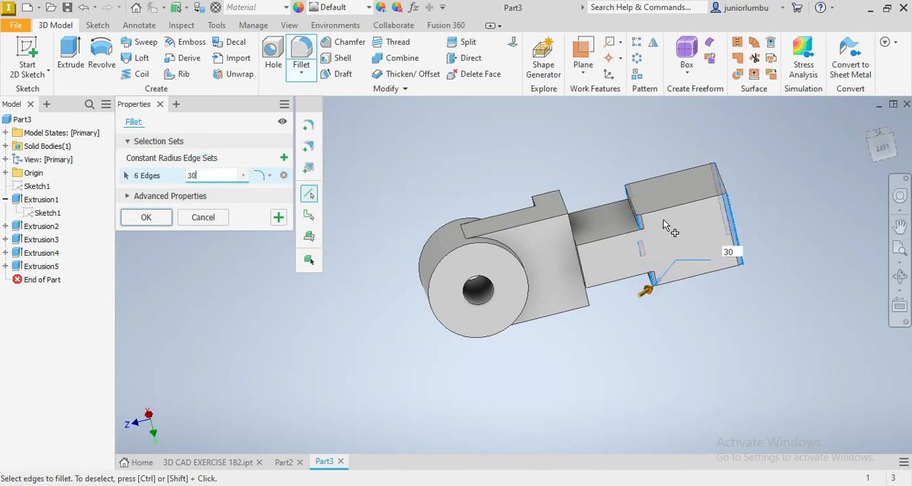
drag(882, 135, 879, 222)
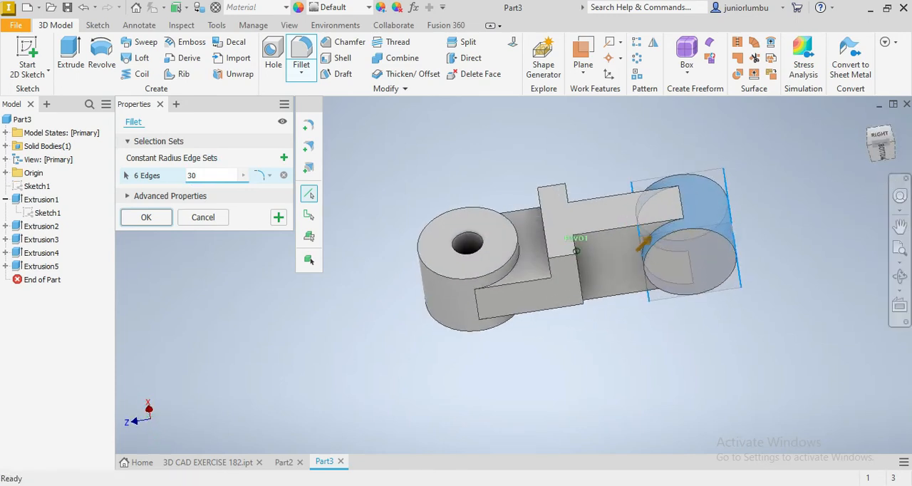
click(147, 218)
Show the side-profile sketch again over the filleted body
drag(877, 151, 878, 155)
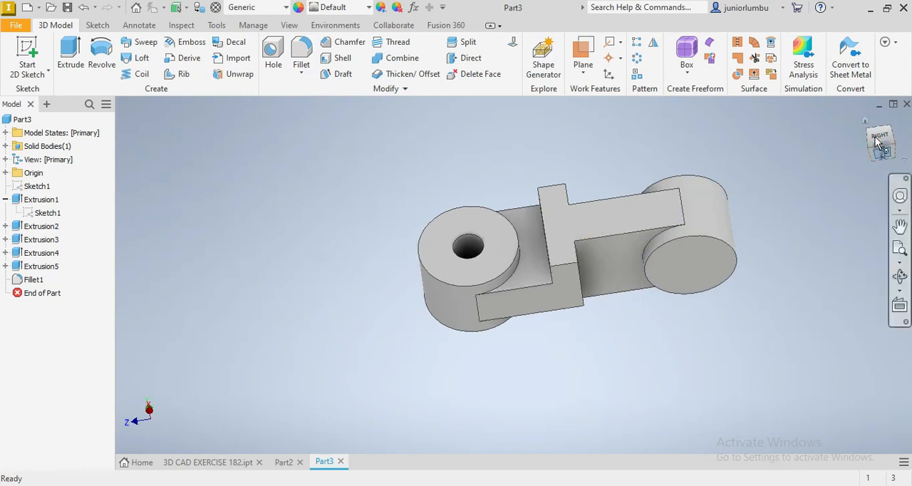
right_click(47, 213)
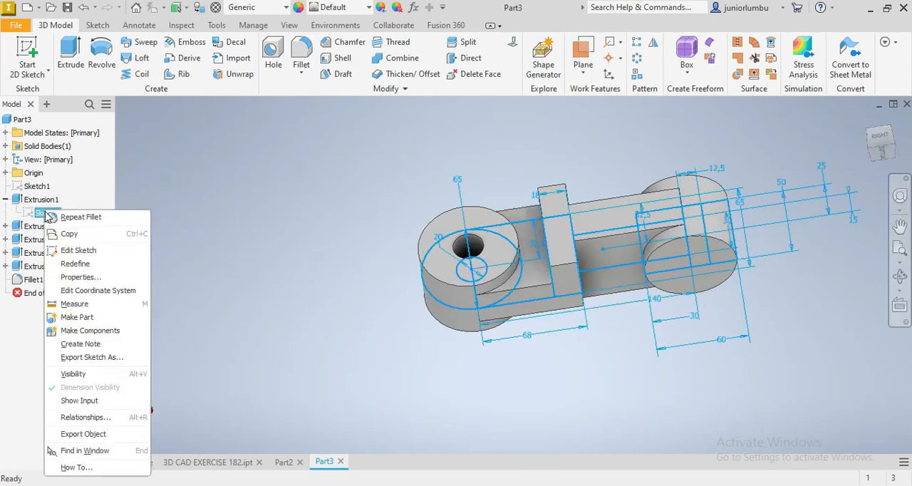
click(64, 373)
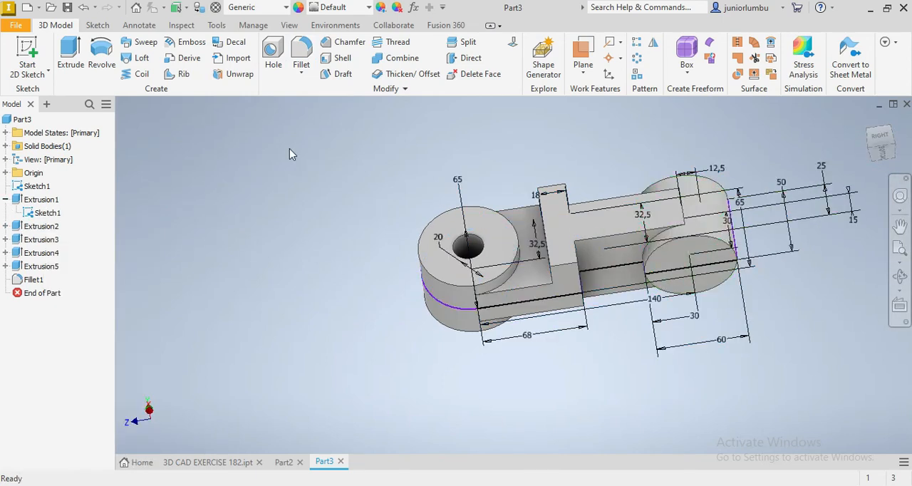
Cut a hole through the rounded end boss by revolving the 12.5 mm wide rectangle 360 degrees about its edge on the boss centreline
click(101, 54)
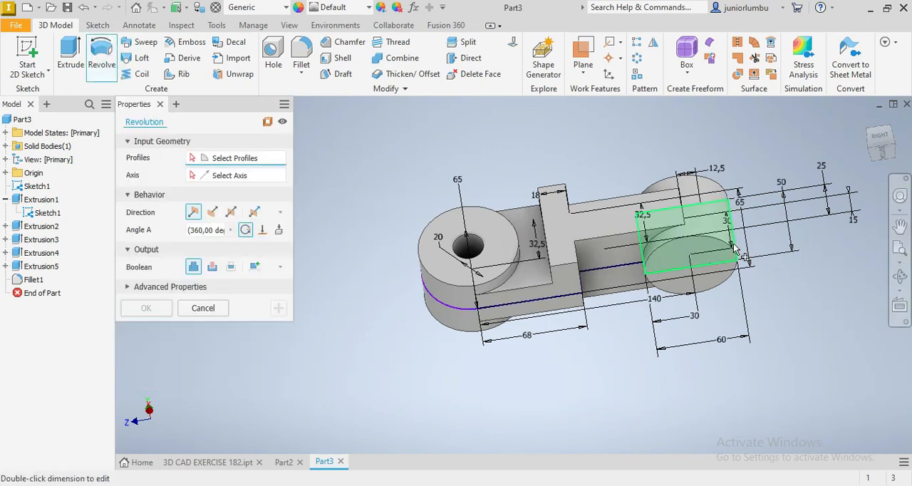
click(706, 255)
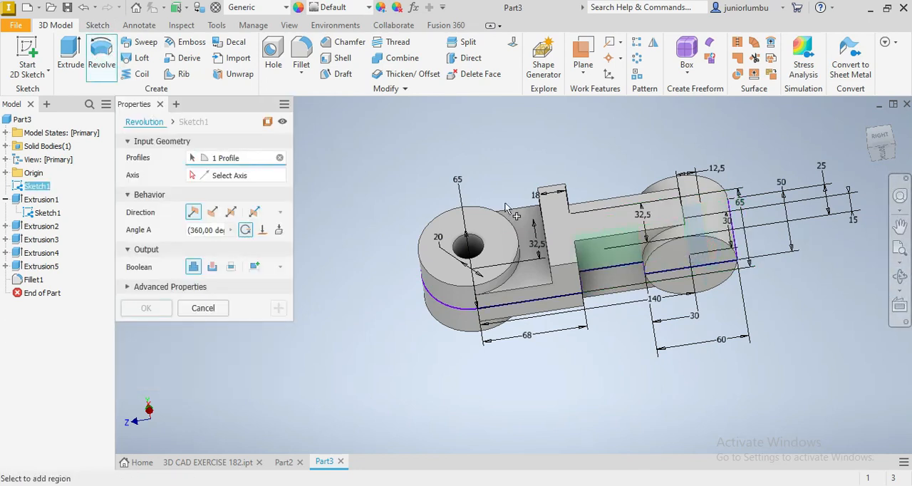
click(200, 178)
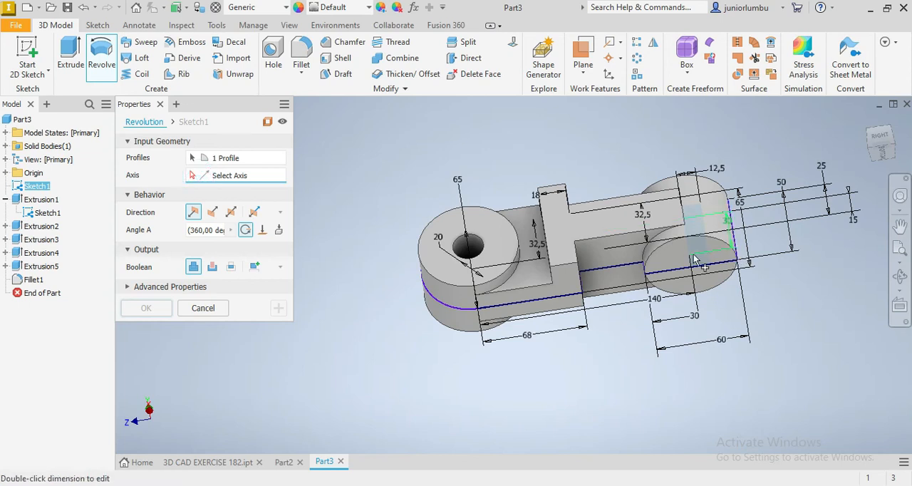
click(693, 261)
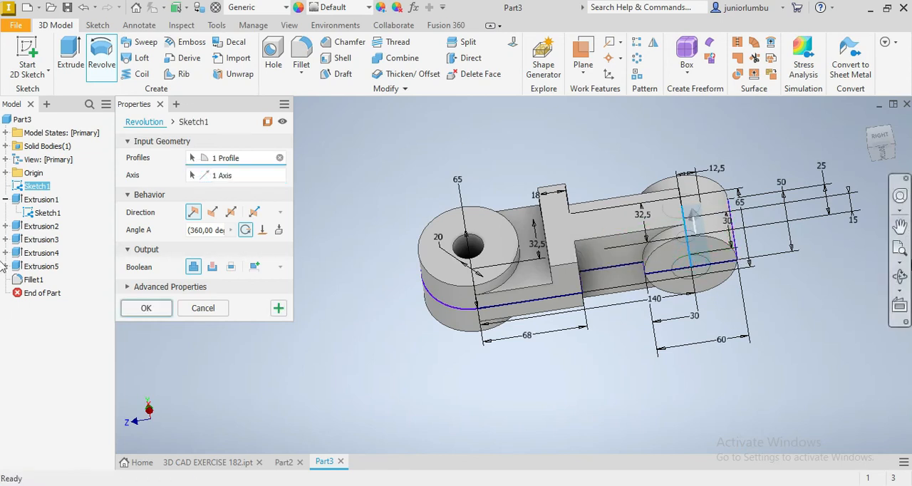
click(229, 267)
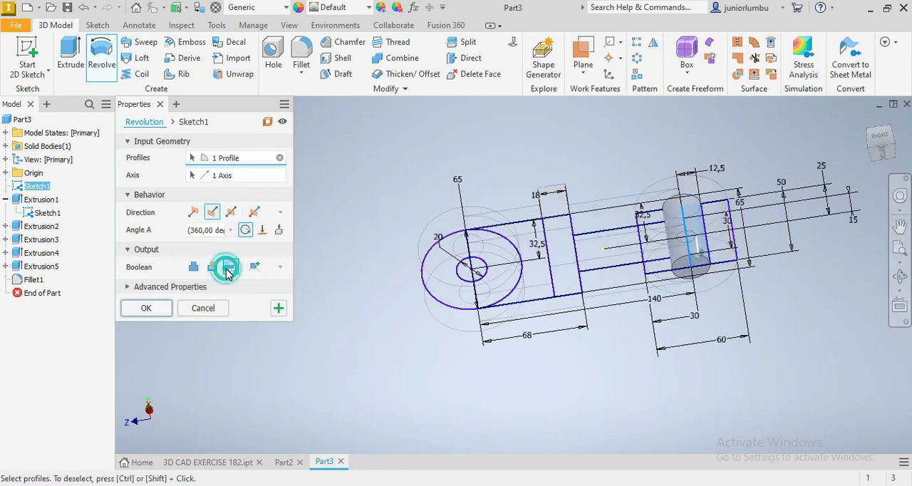
click(212, 267)
mouse_move(884, 157)
mouse_down()
mouse_move(880, 141)
mouse_move(871, 170)
mouse_move(866, 154)
mouse_up()
mouse_move(643, 251)
shift+middle_down()
mouse_move(659, 203)
mouse_move(701, 246)
mouse_move(662, 281)
mouse_move(652, 275)
shift+middle_up()
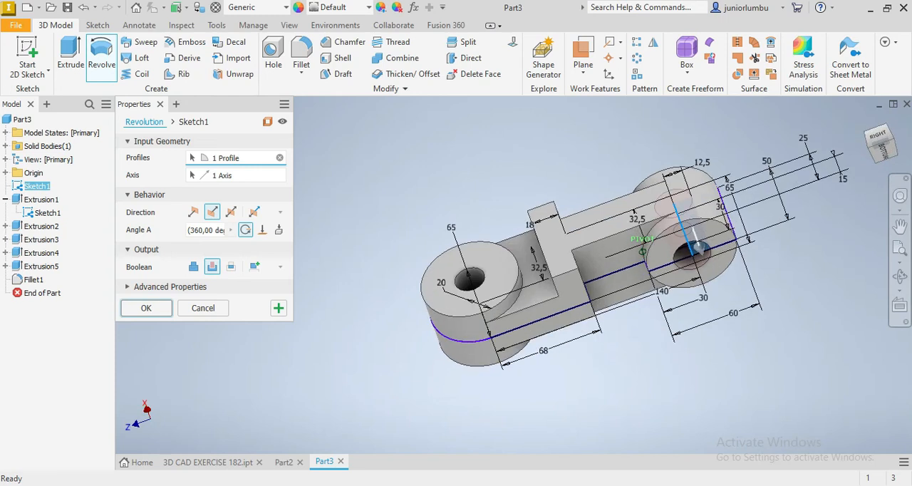
click(137, 308)
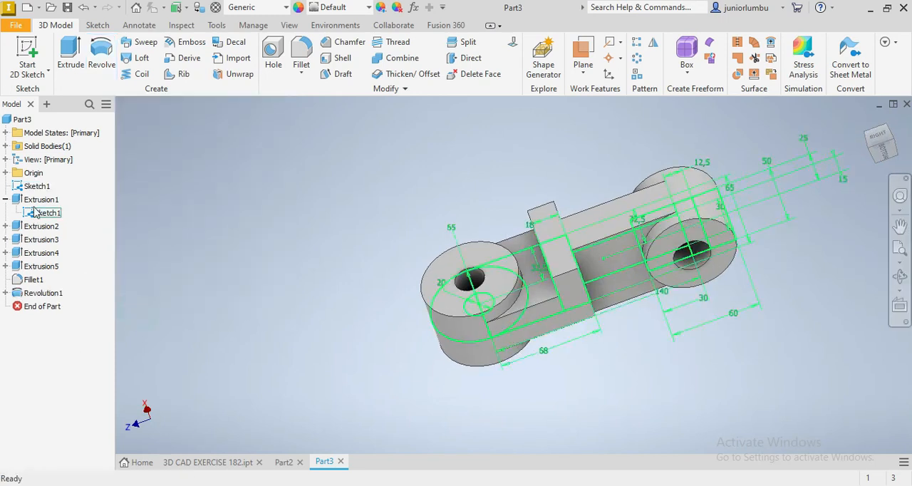
Hide the side-profile sketch so only the solid body is displayed
right_click(42, 187)
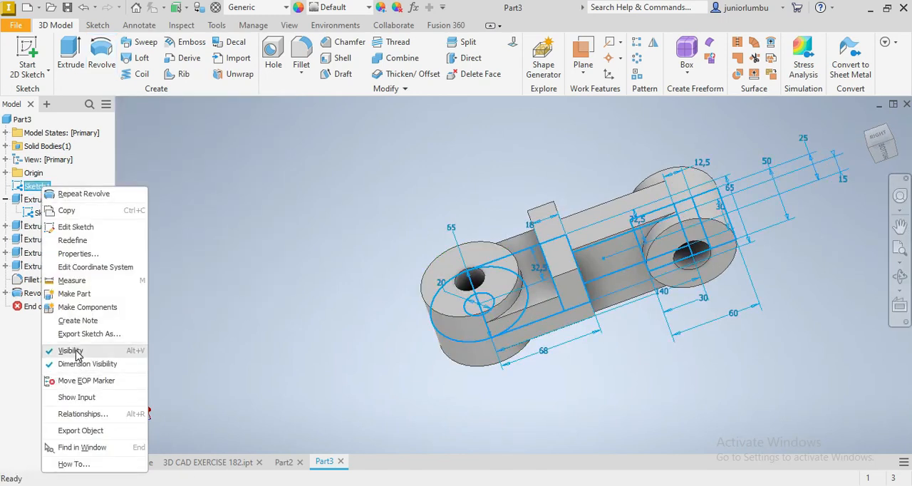
click(71, 350)
mouse_move(879, 149)
mouse_down()
mouse_move(848, 167)
mouse_move(834, 193)
mouse_move(855, 153)
mouse_up()
mouse_move(577, 265)
shift+middle_down()
mouse_move(605, 314)
mouse_move(541, 285)
mouse_move(563, 221)
mouse_move(620, 250)
mouse_move(627, 285)
mouse_move(605, 228)
mouse_move(549, 264)
mouse_move(570, 221)
shift+middle_up()
drag(882, 163, 890, 203)
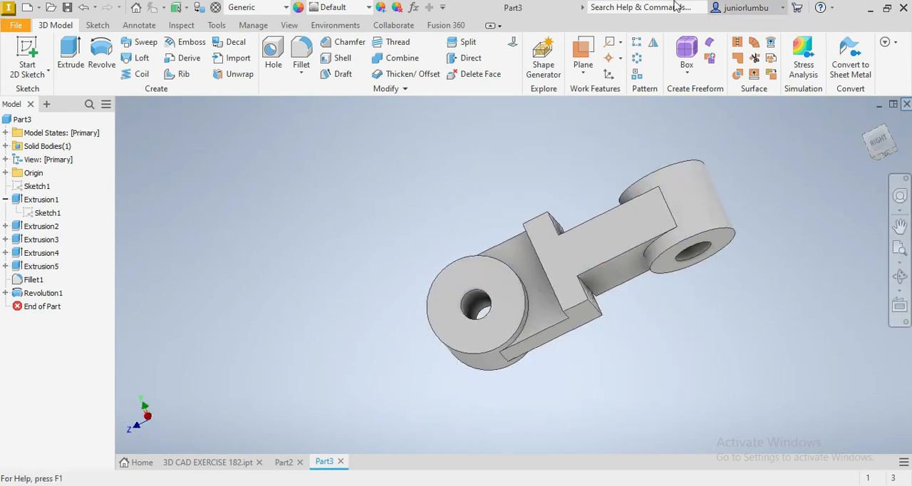
Assign the material Steel, Alloy from the Inventor Material Library to the part
click(285, 10)
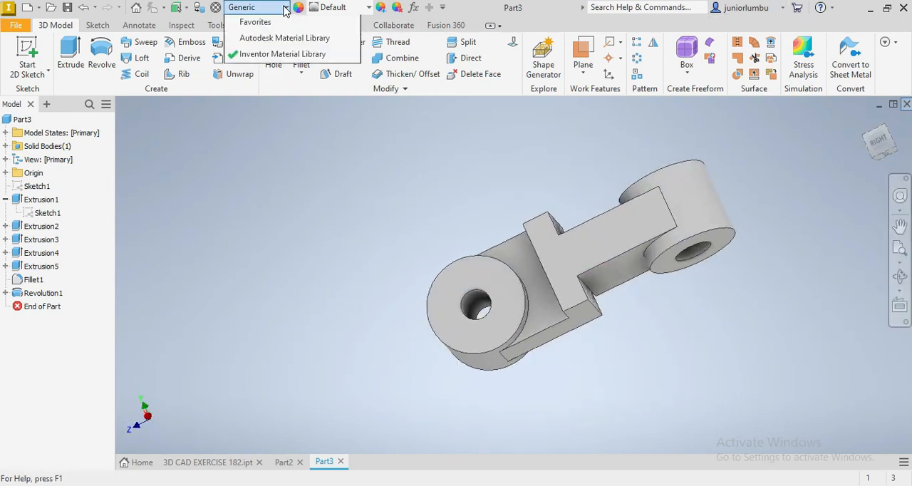
scroll(308, 179, down, 5)
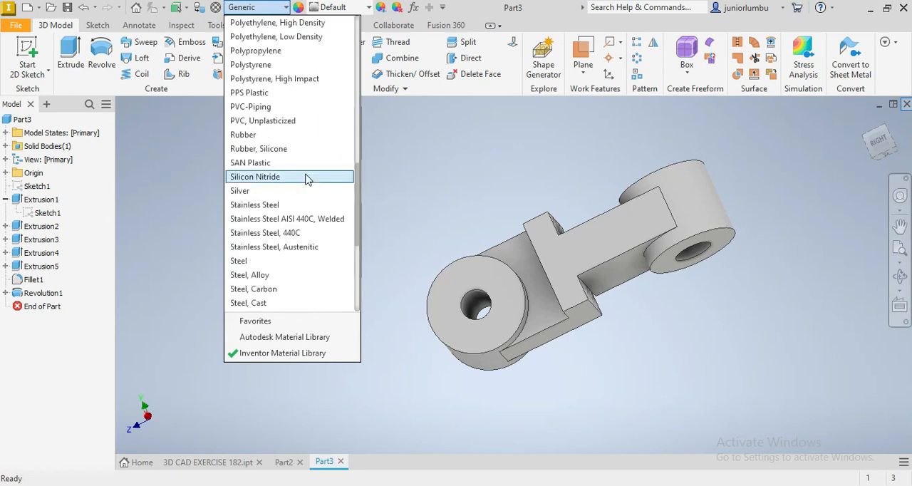
click(278, 275)
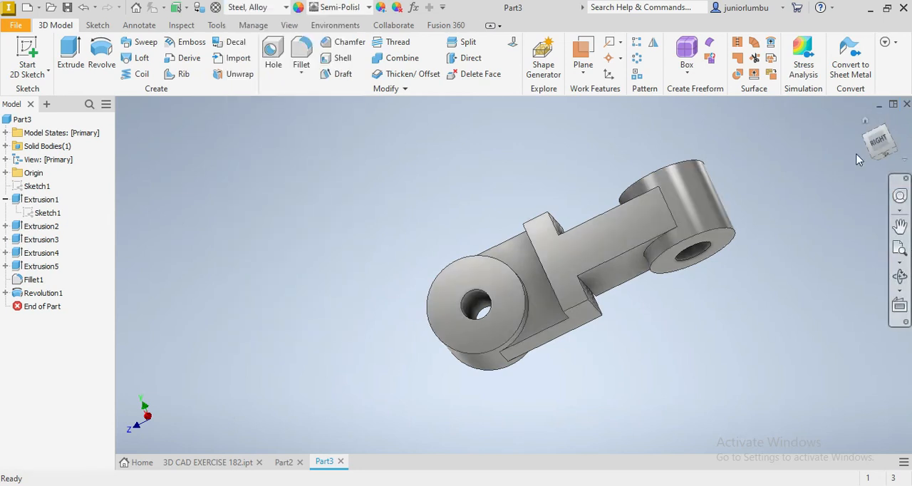
mouse_move(879, 151)
mouse_down()
mouse_move(843, 148)
mouse_move(798, 187)
mouse_move(841, 192)
mouse_move(844, 158)
mouse_move(862, 136)
mouse_move(826, 121)
mouse_move(871, 151)
mouse_move(841, 167)
mouse_move(812, 154)
mouse_move(837, 171)
mouse_move(855, 146)
mouse_move(827, 136)
mouse_move(837, 161)
mouse_move(869, 154)
mouse_move(845, 142)
mouse_move(866, 128)
mouse_move(884, 149)
mouse_move(859, 160)
mouse_up()
mouse_move(578, 265)
shift+middle_down()
mouse_move(563, 321)
mouse_move(627, 306)
mouse_move(641, 263)
mouse_move(599, 243)
mouse_move(641, 218)
mouse_move(659, 260)
shift+middle_up()
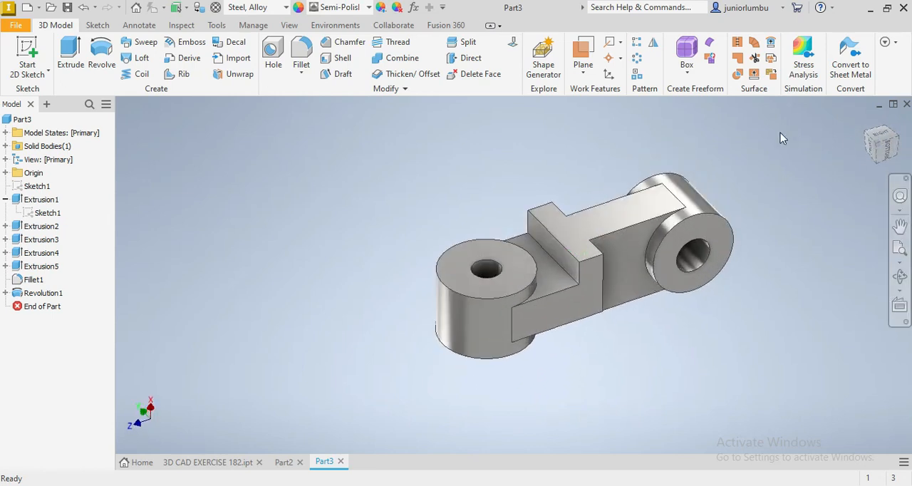